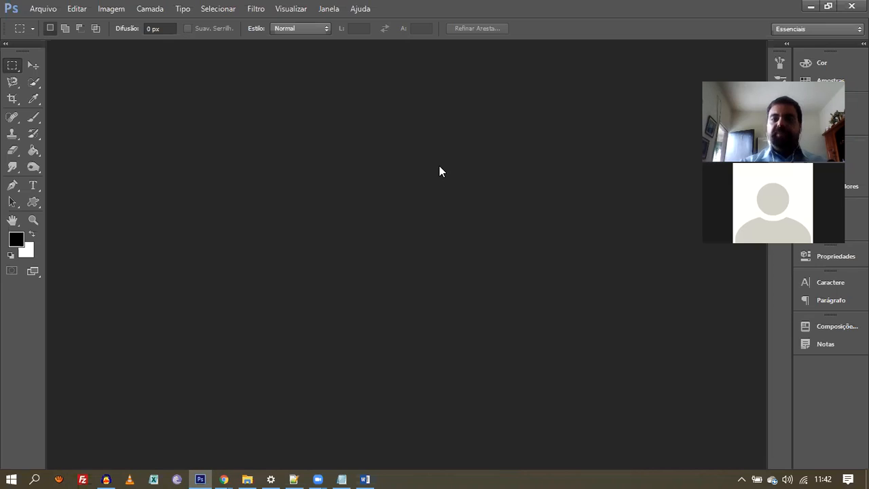
- Start a new document and name it "Letra de Pele de Tigre"
key("alt+Tab")
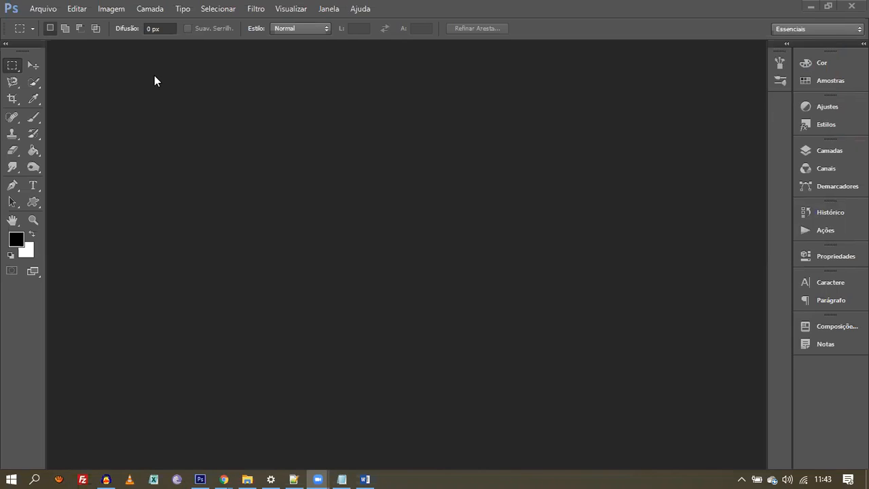
left_click(39, 11)
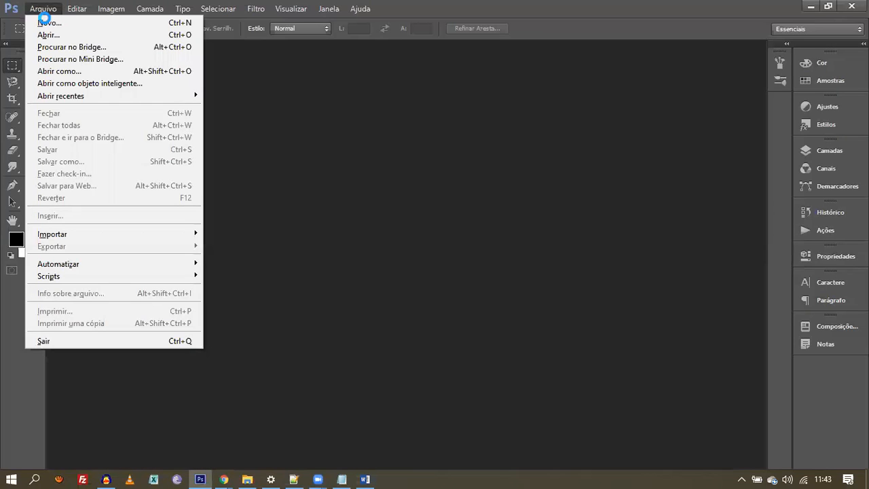
left_click(46, 23)
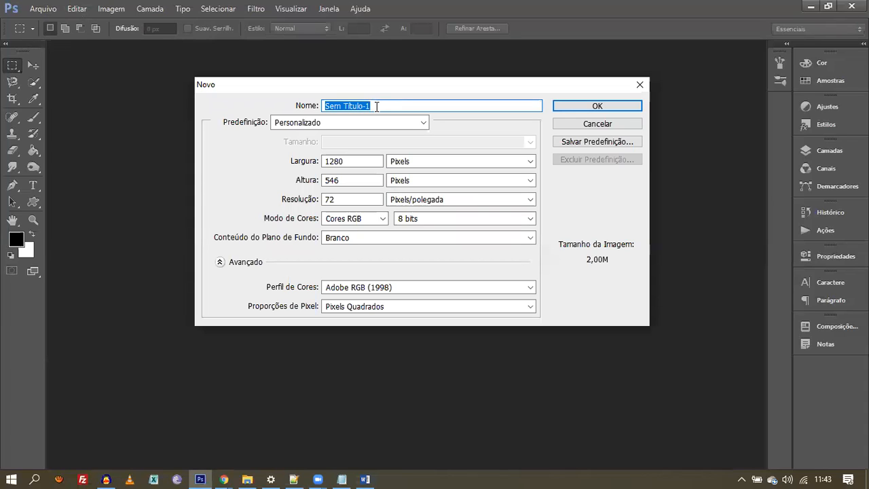
type("Letra")
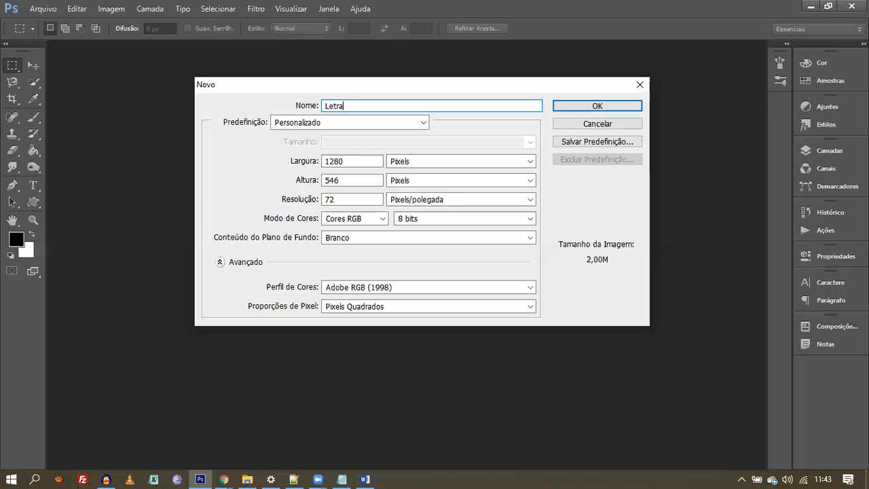
type(" de Pele de T")
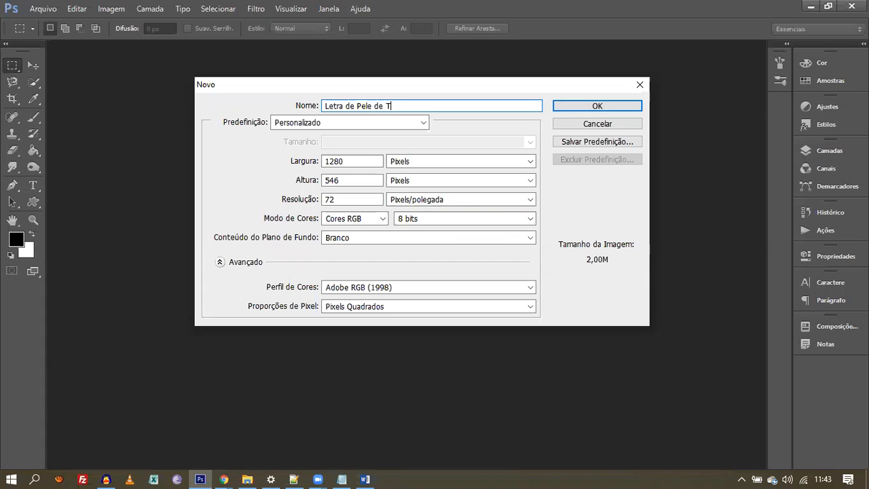
type("igre")
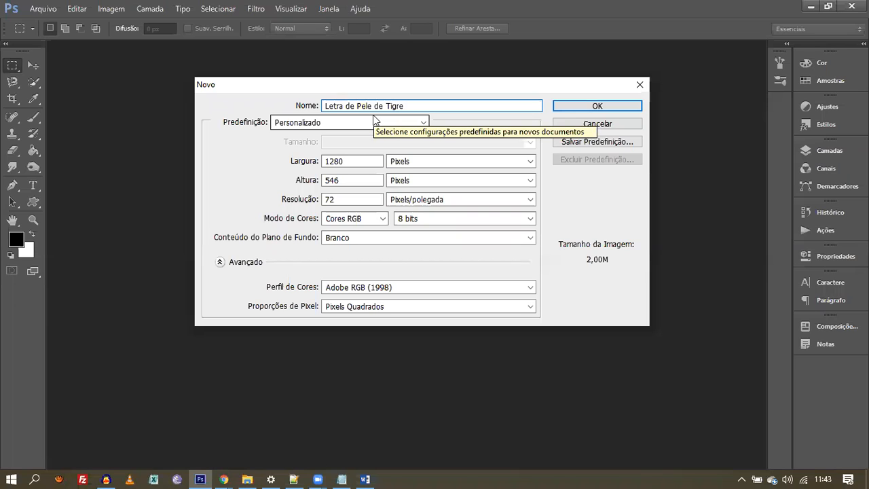
- Set the new document to 500 by 500 pixels at 200 pixels per inch and create it
left_click(359, 161)
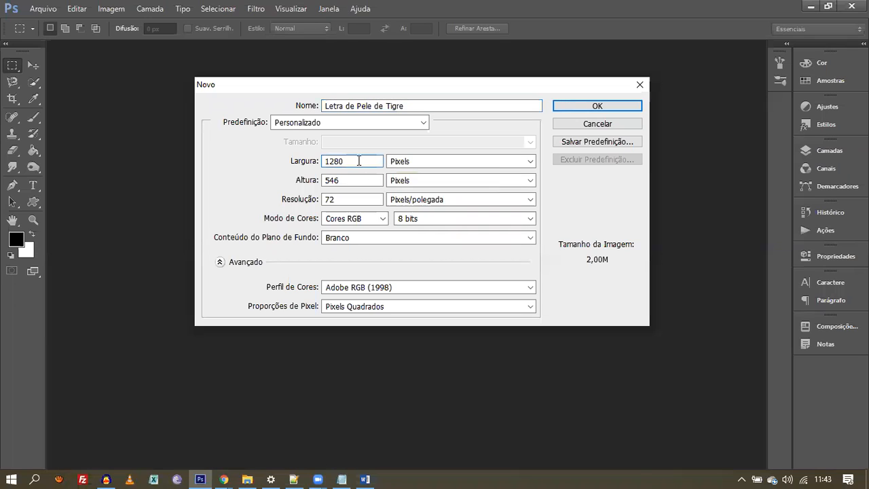
key("BackSpace")
key("BackSpace")
key("BackSpace")
key("BackSpace")
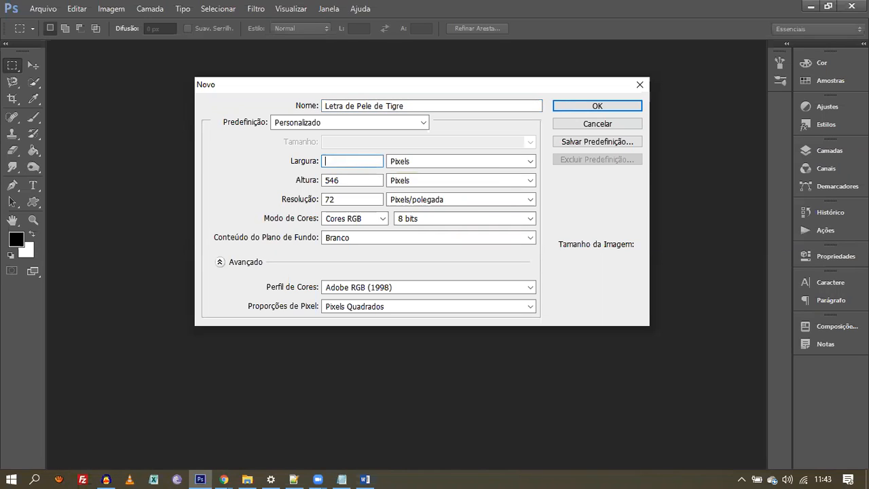
type("500")
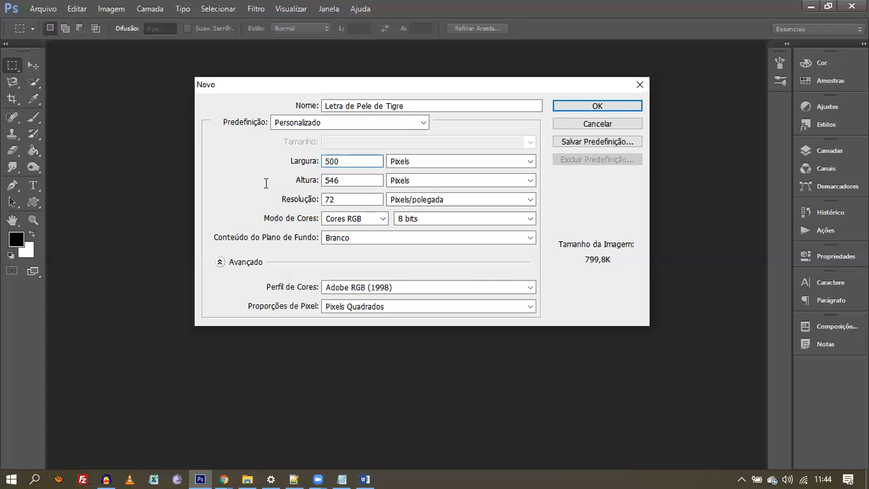
key("Tab")
type("500")
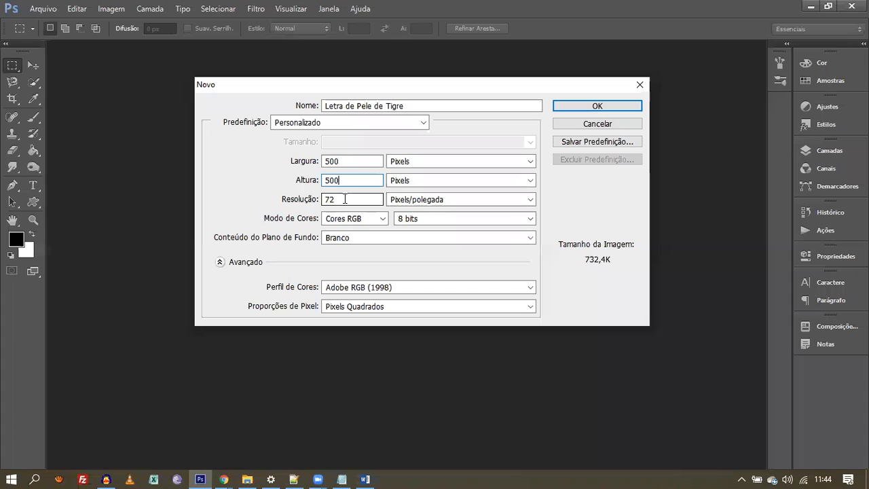
key("Tab")
type("200")
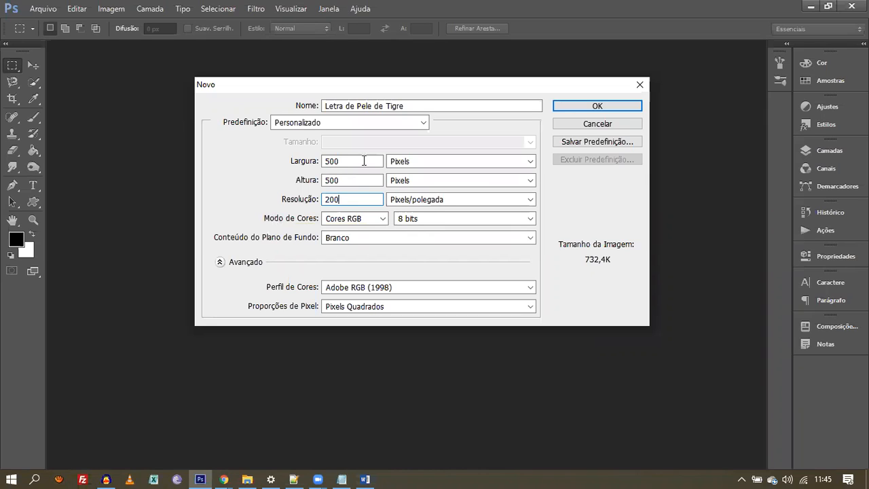
left_click(578, 106)
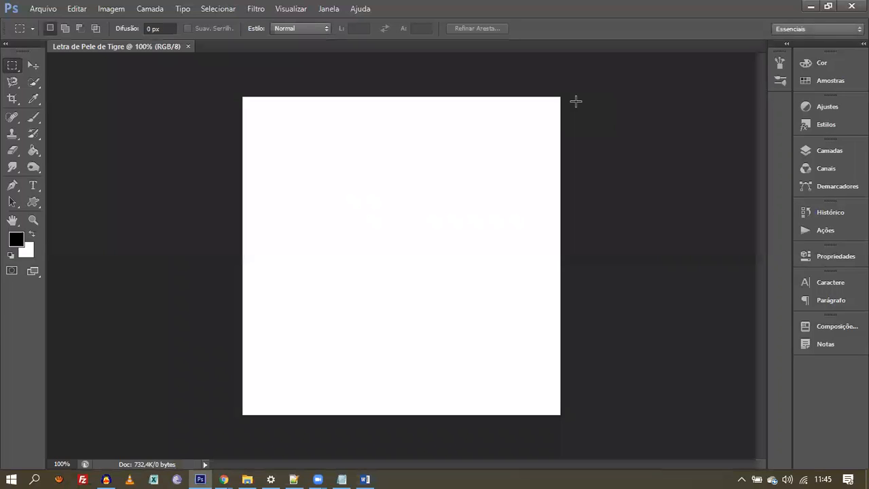
- Add a capital letter A near the middle of the canvas with the Type tool and colour it black
left_click(33, 186)
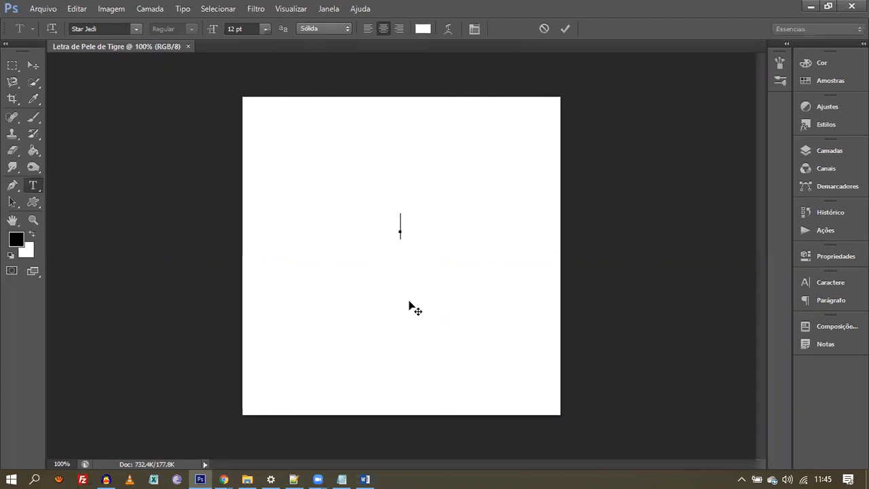
type("T")
key("ctrl+a")
left_click(423, 27)
left_click(382, 305)
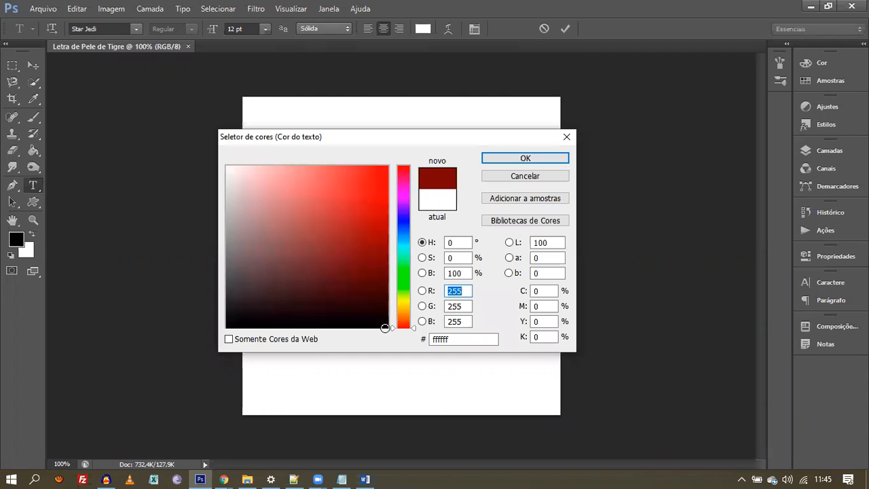
left_click(520, 160)
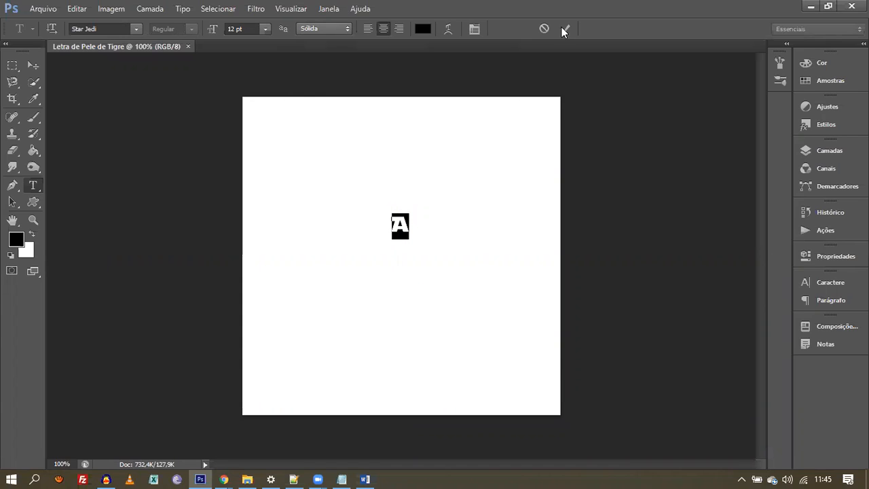
key("ctrl+Return")
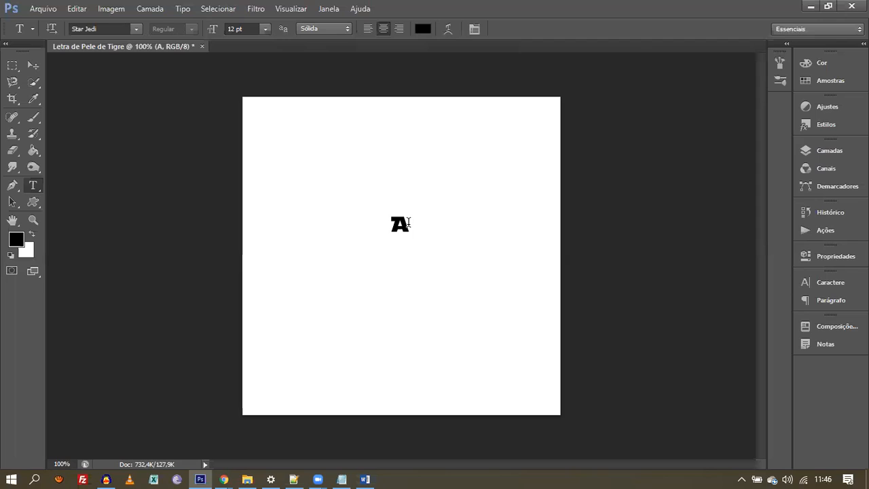
- Change the font of the letter A to Times New Roman
left_click_drag(396, 224, 392, 225)
left_click(564, 29)
double_click(394, 224)
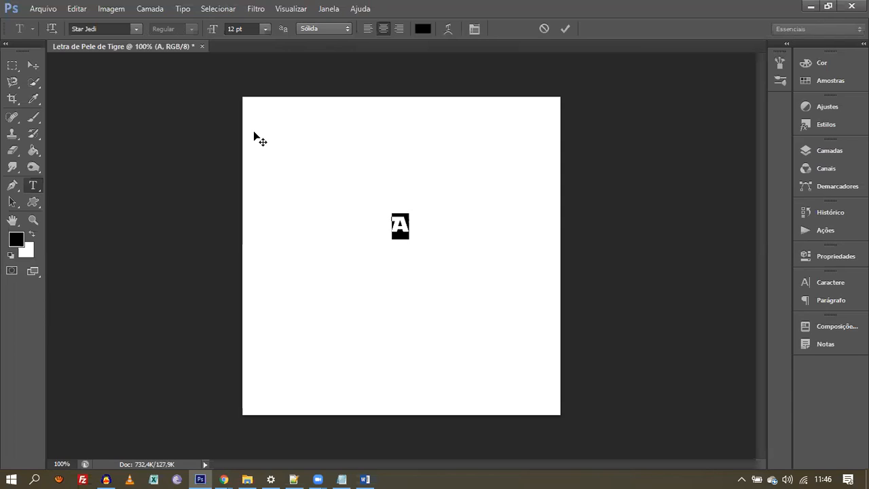
left_click(141, 32)
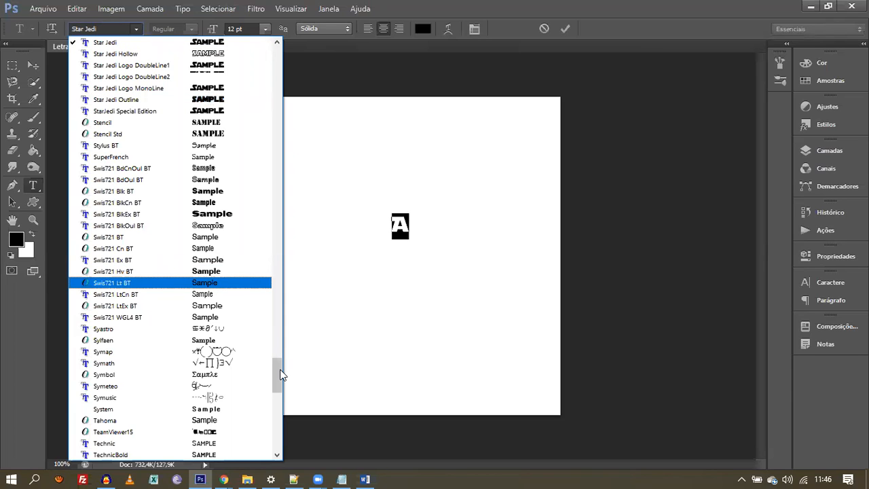
scroll(282, 386, "down", 6)
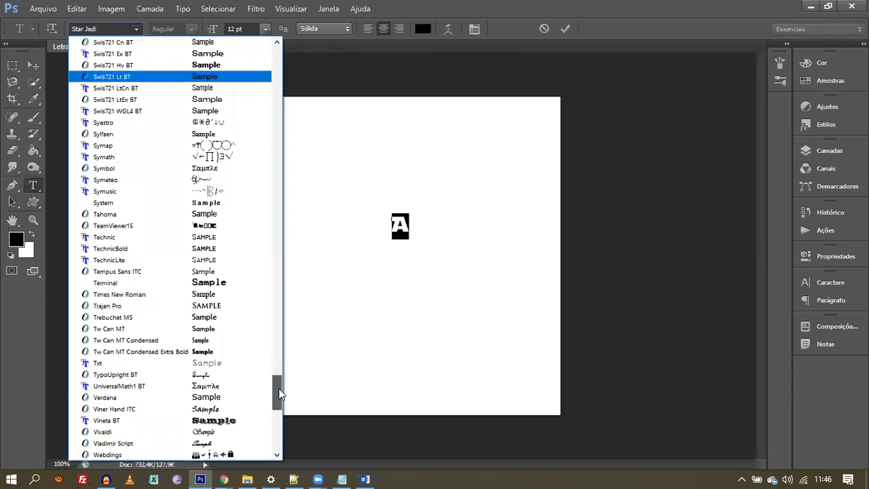
scroll(154, 292, "down", 1)
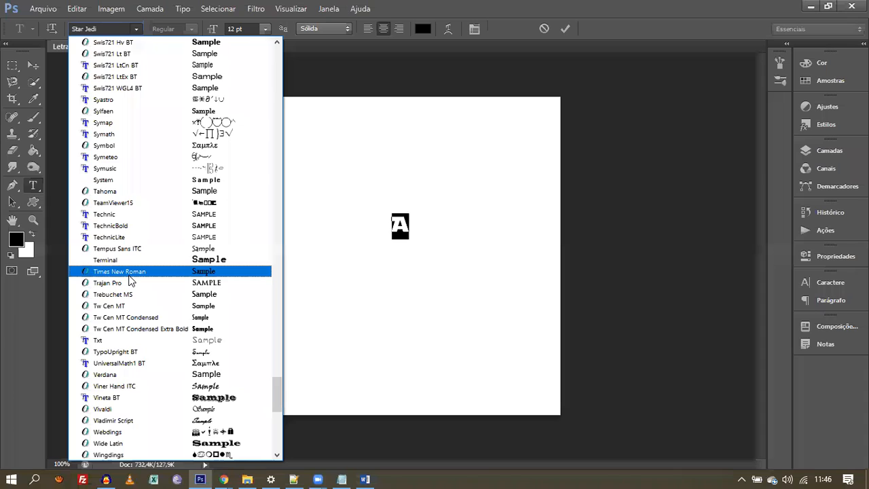
left_click(128, 275)
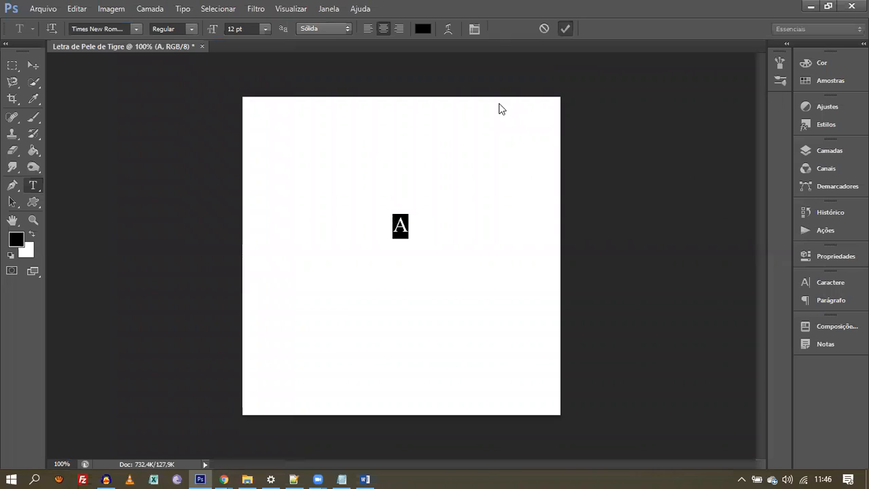
key("ctrl+Return")
- Enlarge the letter A to fill most of the canvas, scaling it to about 1791% width and 1561% height
left_click(33, 66)
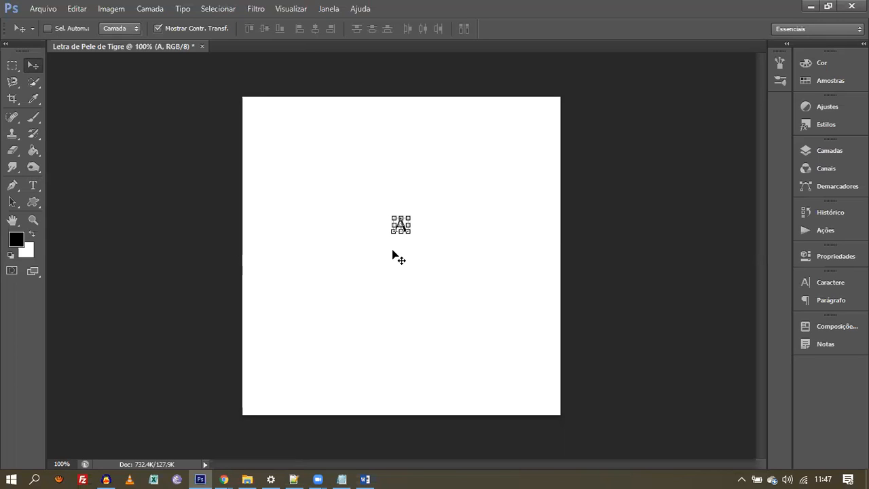
left_click_drag(283, 347, 268, 377)
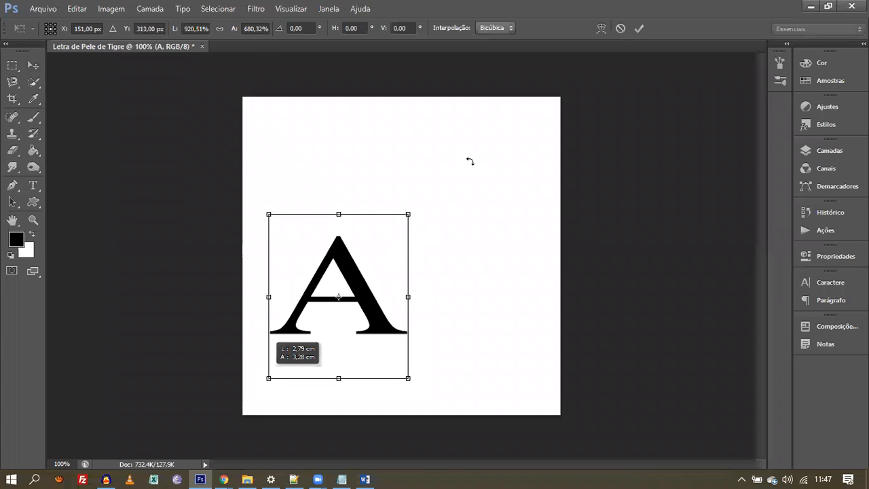
left_click_drag(545, 102, 542, 98)
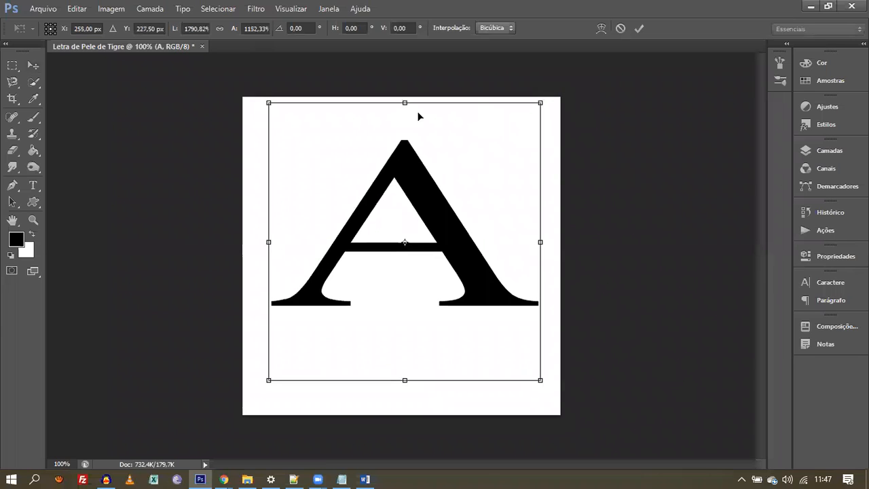
left_click_drag(405, 102, 401, 83)
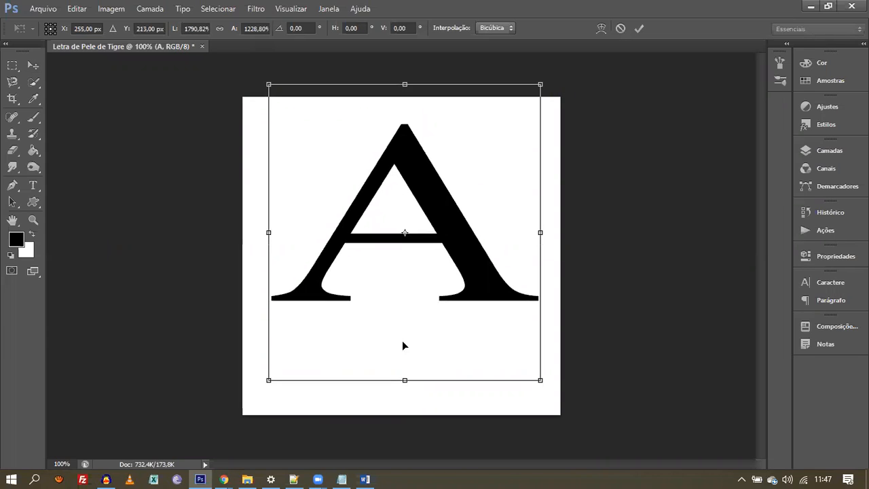
left_click_drag(405, 381, 405, 470)
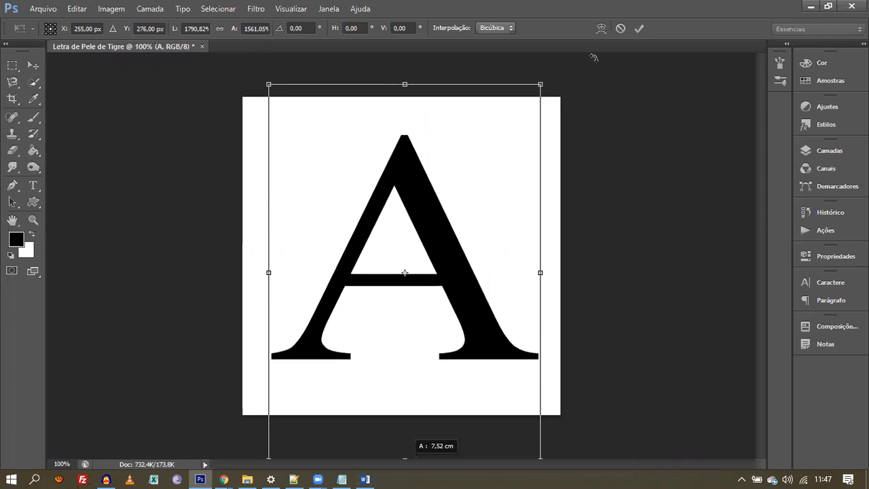
left_click(640, 29)
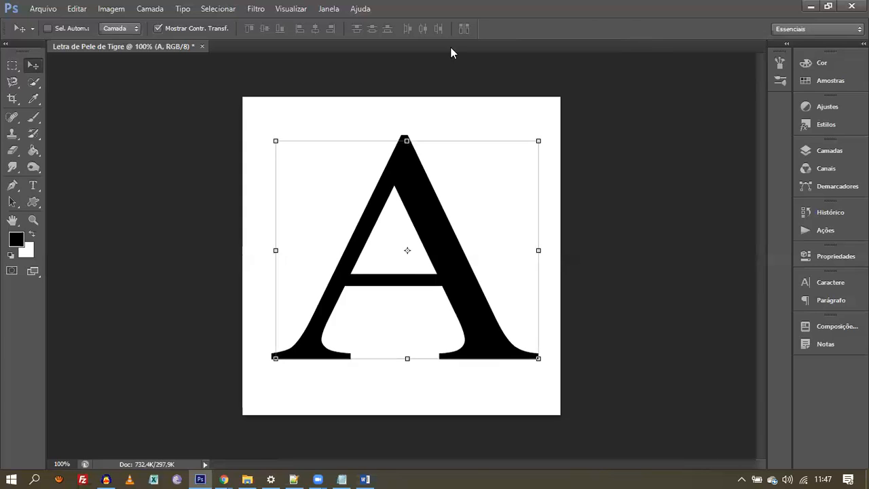
- Define an orange foreground colour with the RGB values 250, 150 and 30
left_click(17, 241)
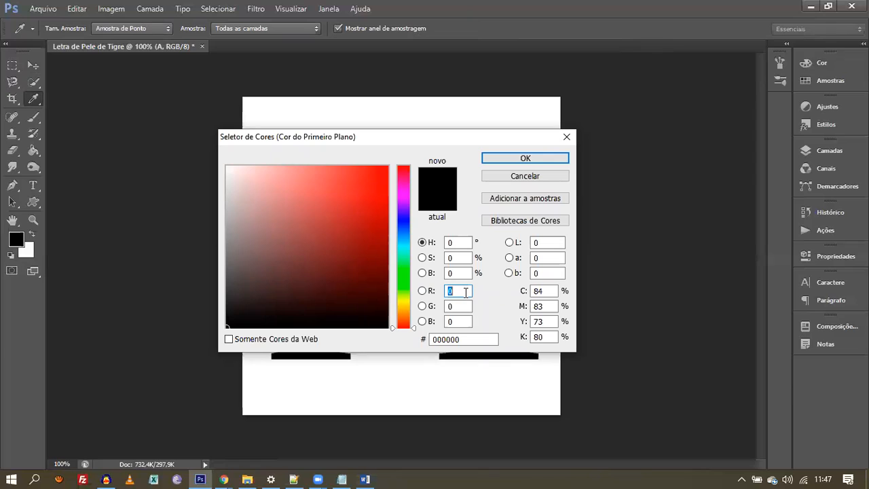
type("250")
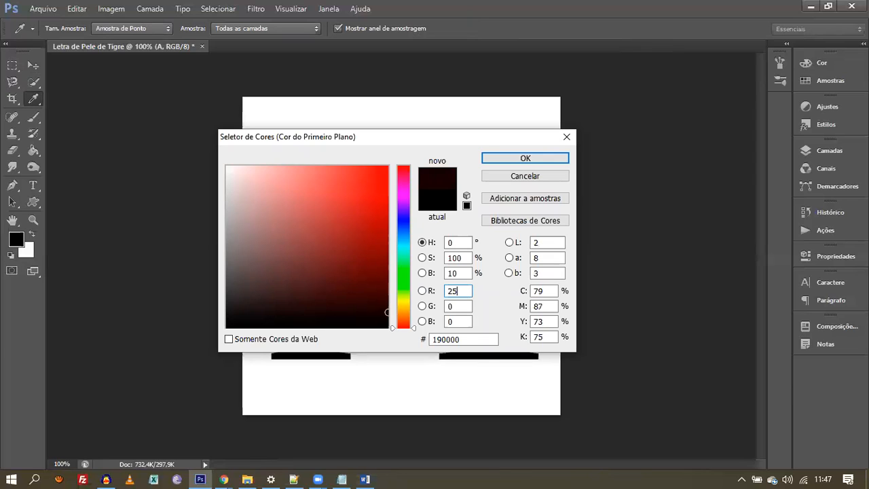
left_click(459, 306)
type("1")
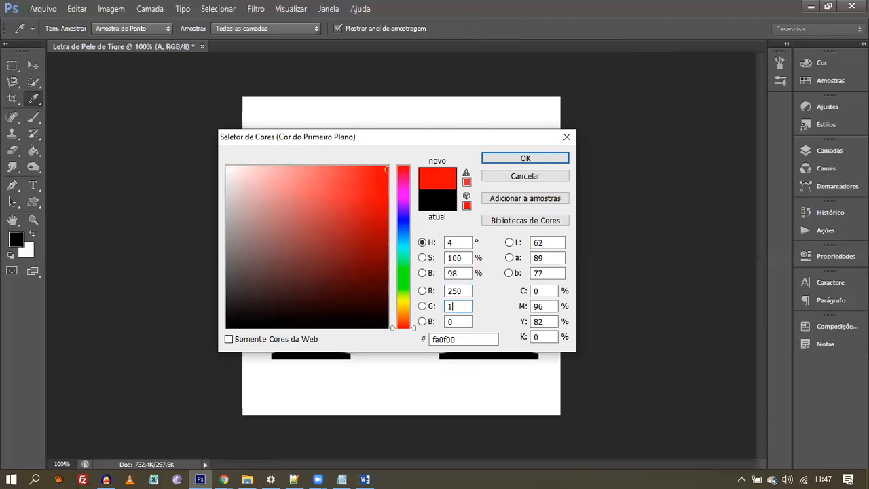
type("50")
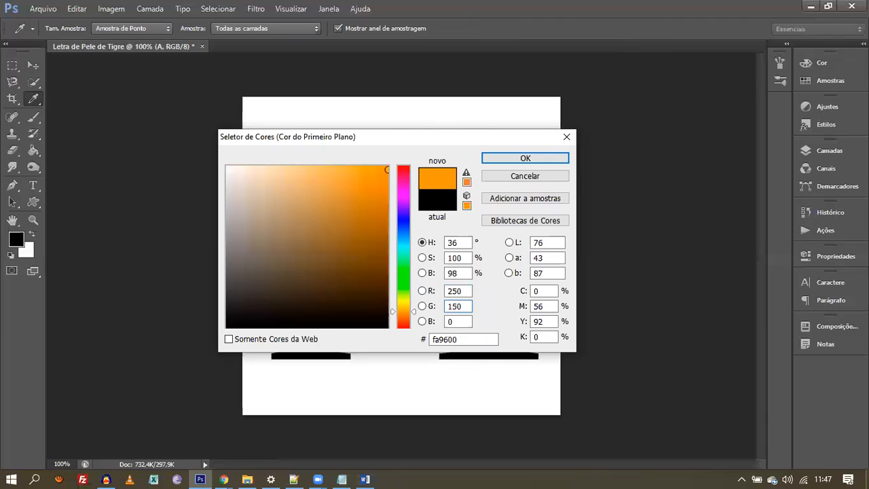
left_click(456, 322)
type("30")
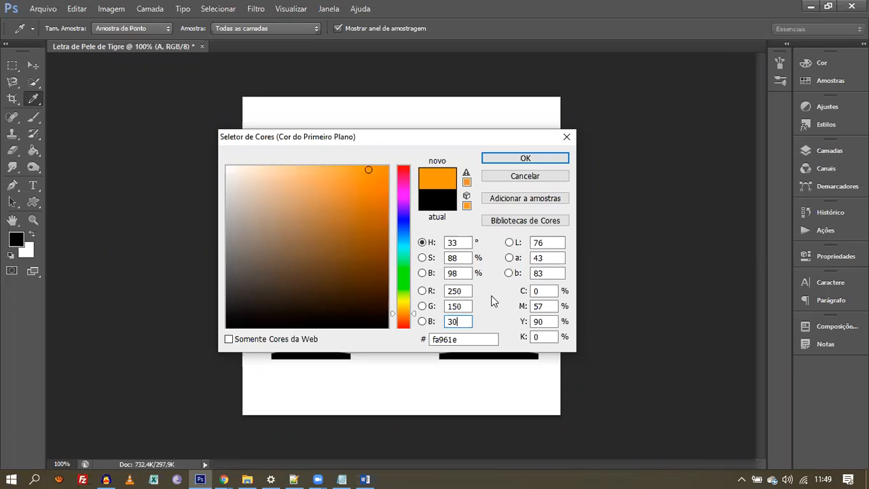
- Switch to the Word document "Photoshop - Efeito Pele de Tigre.doc" and review the tiger-skin effect instructions
left_click(365, 477)
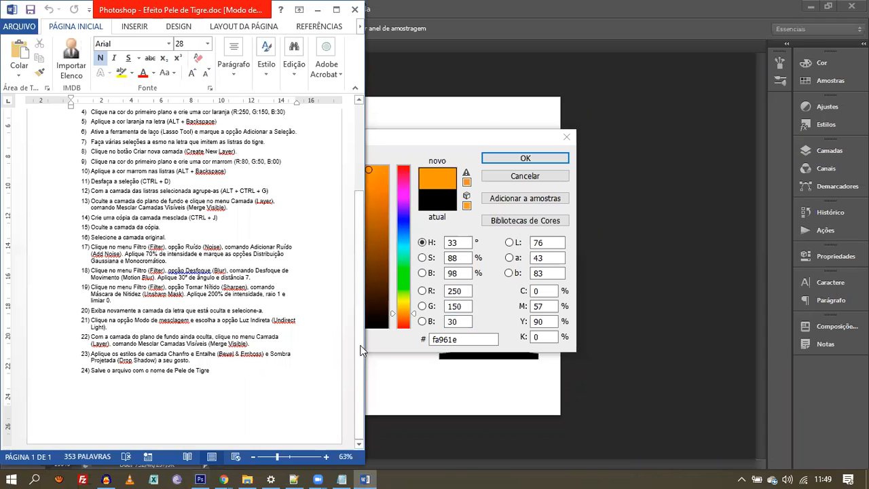
left_click_drag(357, 318, 353, 268)
scroll(353, 271, "up", 4)
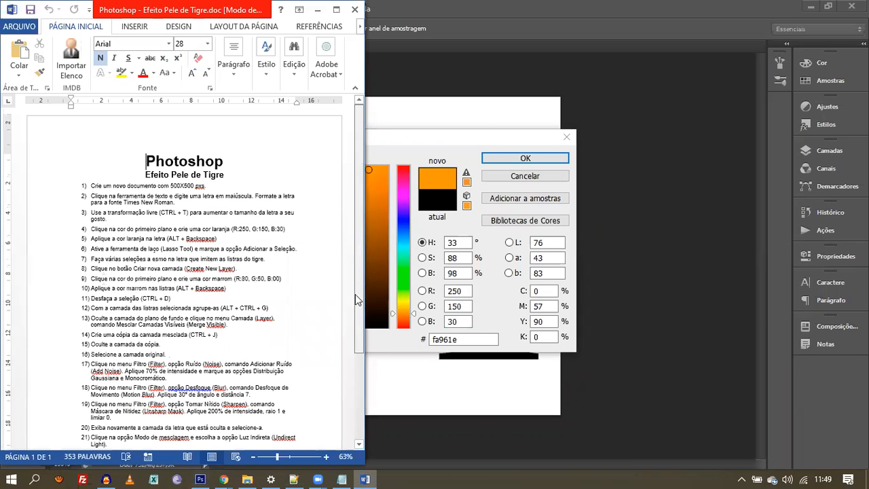
scroll(234, 189, "down", 1)
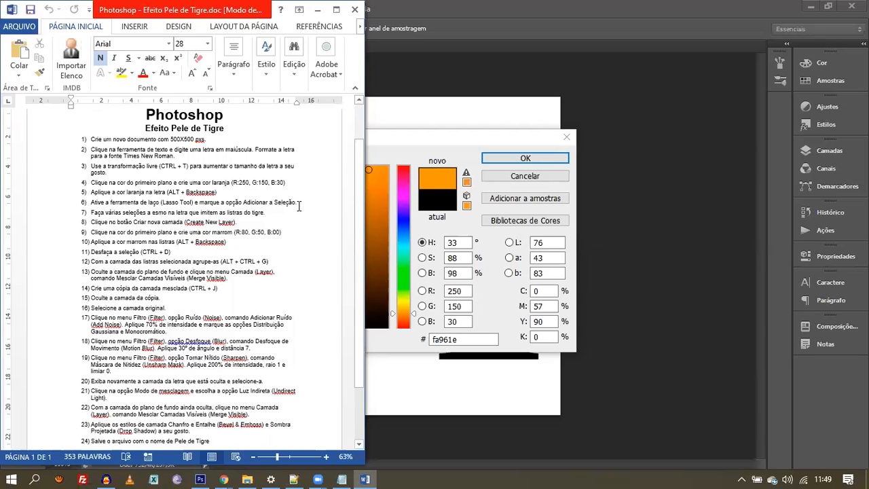
- Finish reviewing the tiger-skin instructions, switch back to Photoshop and accept the orange foreground colour
scroll(359, 254, "down", 2)
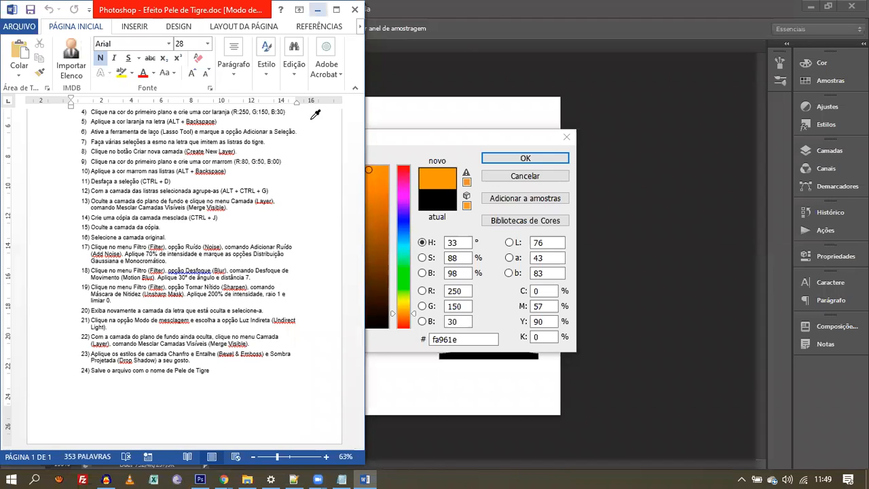
key("alt+Tab")
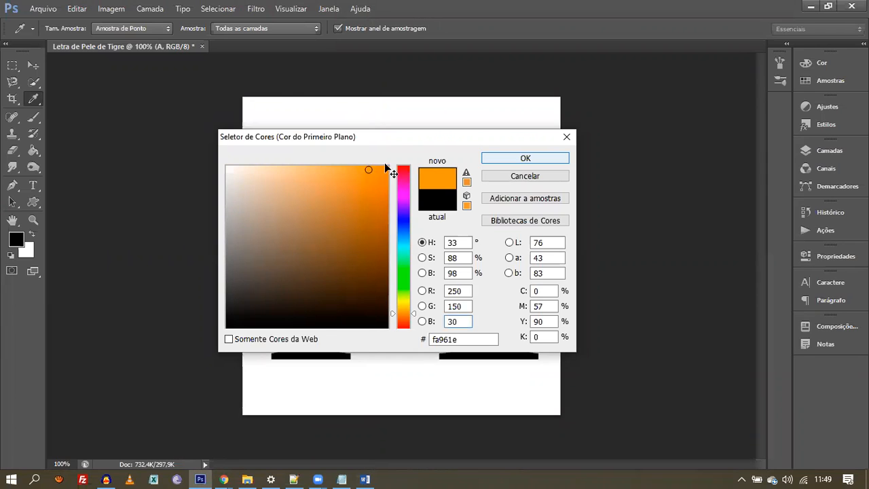
key("Return")
- Fill the letter A's text layer with the orange foreground colour, keeping the letter in its original position
key("v")
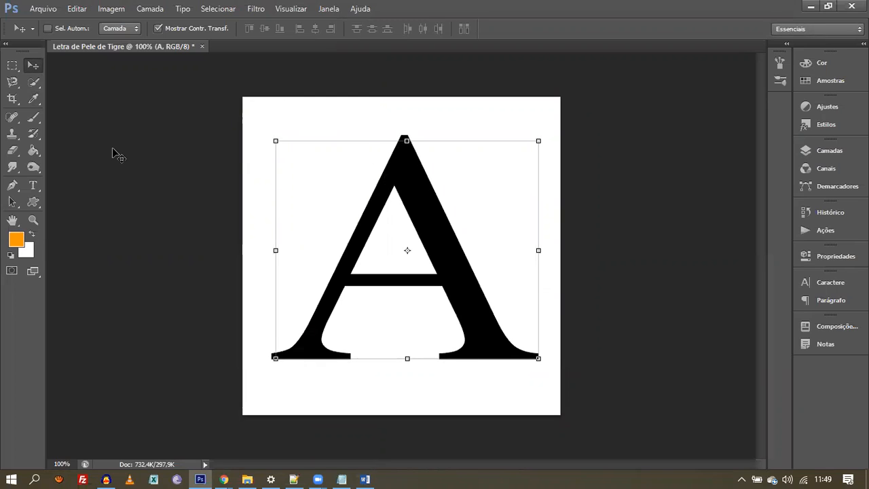
left_click(34, 153)
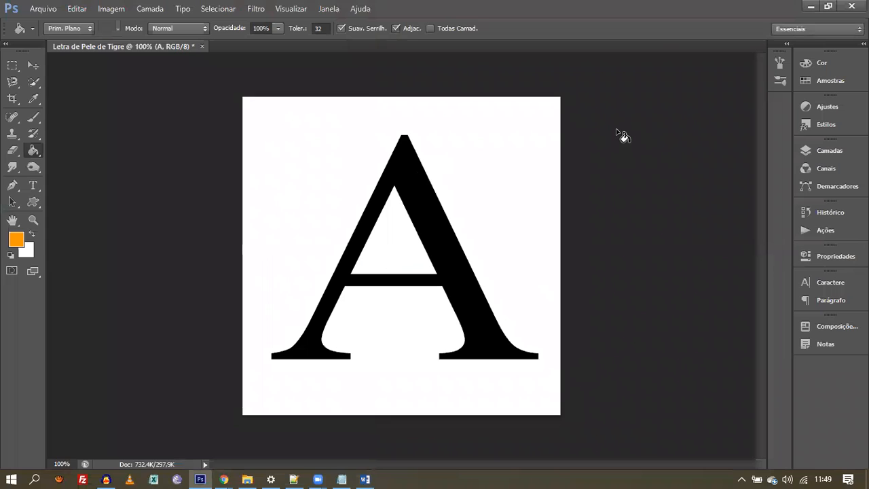
left_click(807, 151)
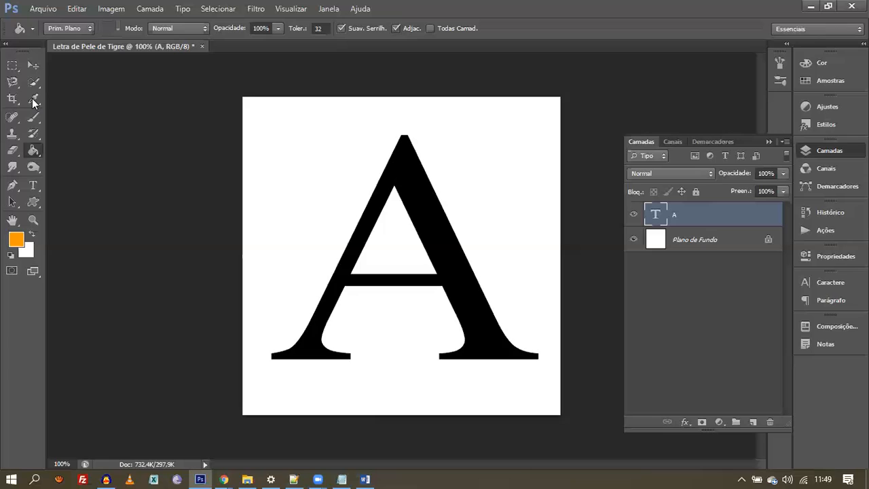
left_click(34, 64)
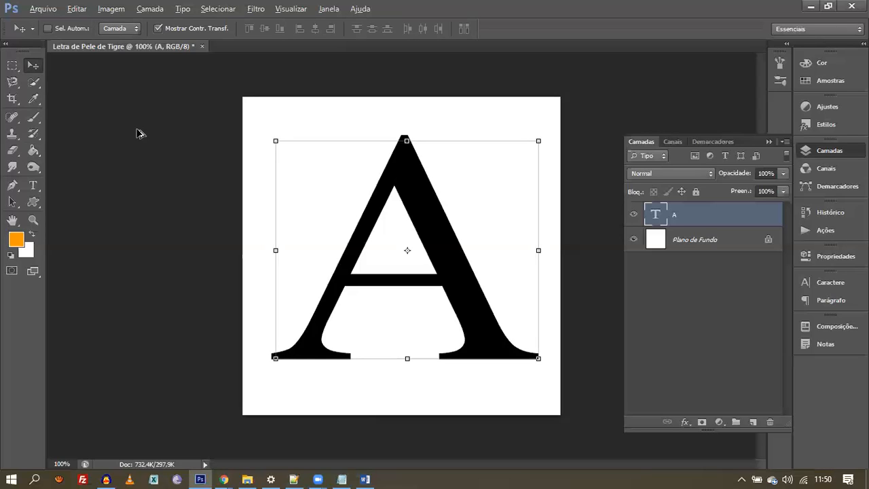
key("alt+BackSpace")
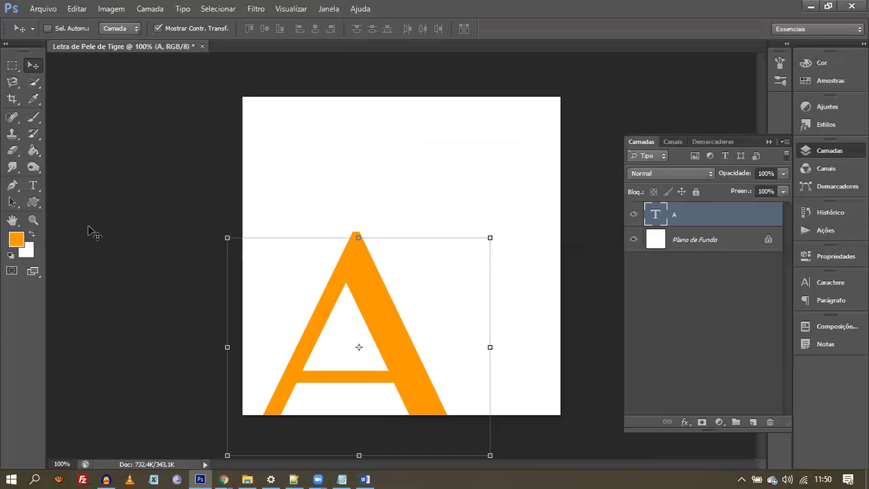
key("ctrl+z")
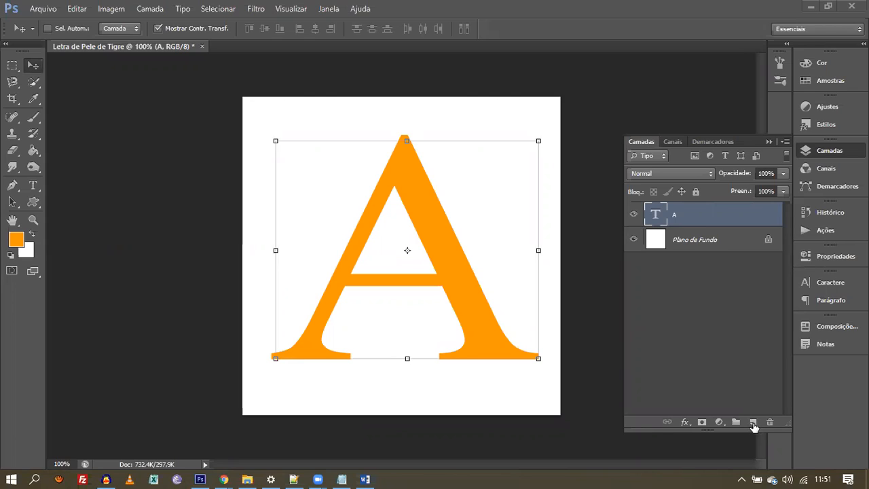
- Create a new layer above the letter A and activate the standard Lasso tool
left_click(753, 422)
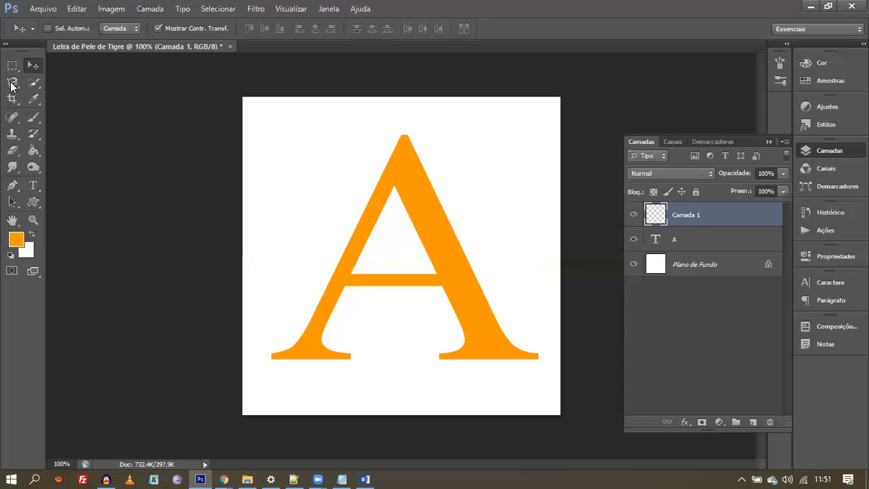
left_click_drag(11, 84, 42, 80)
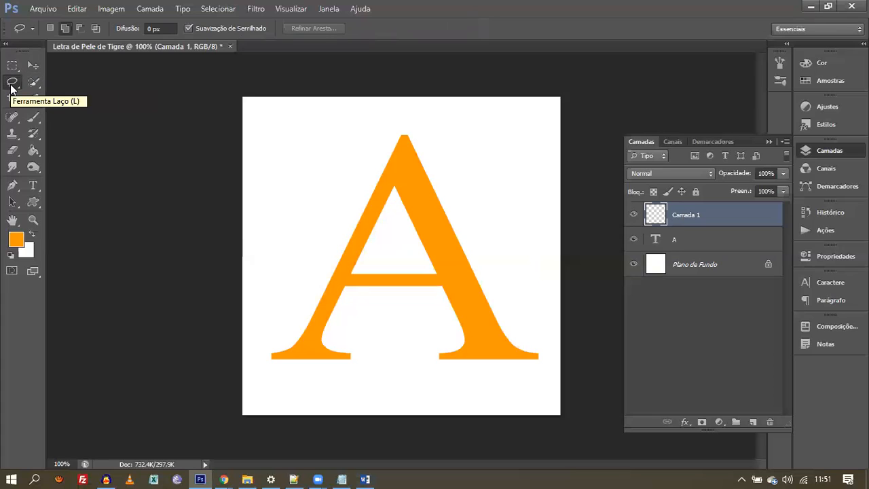
left_click(12, 82)
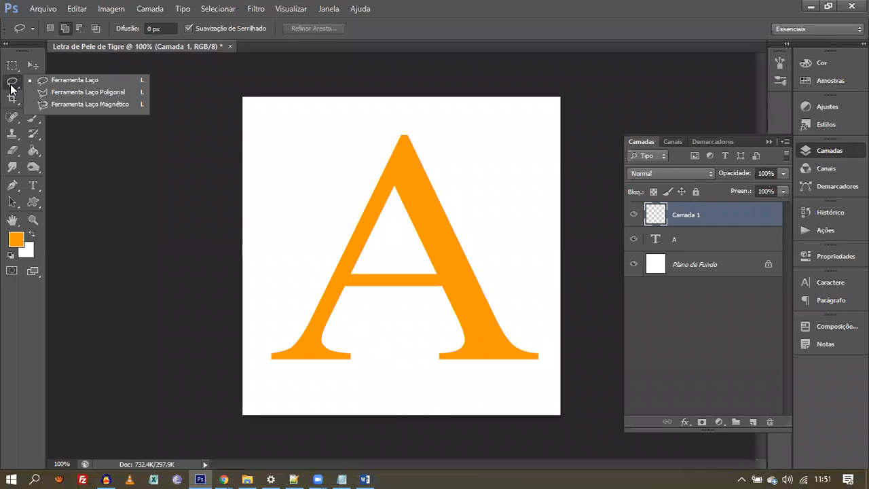
left_click(176, 106)
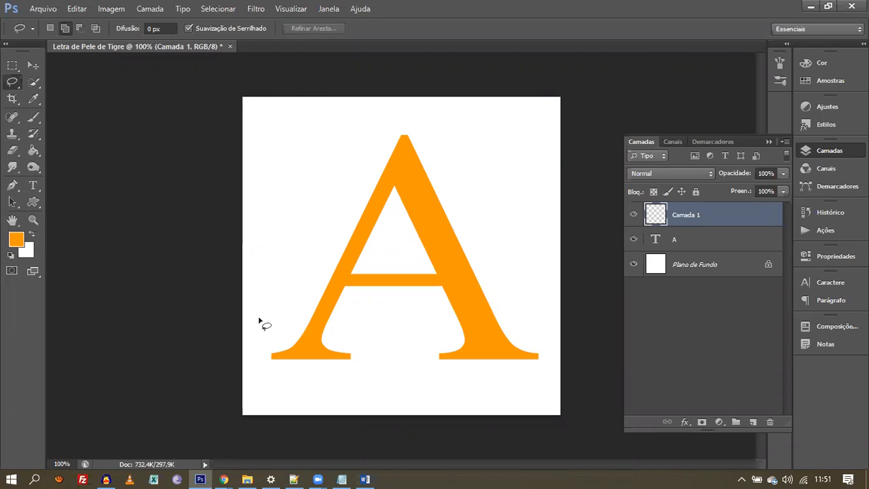
- Lasso a freehand diagonal stripe across the letter A's left foot and set the Lasso to add to the selection
mouse_move(297, 355)
left_mouse_down()
mouse_move(351, 390)
mouse_move(278, 314)
mouse_move(258, 310)
mouse_move(301, 310)
mouse_move(291, 305)
left_mouse_up()
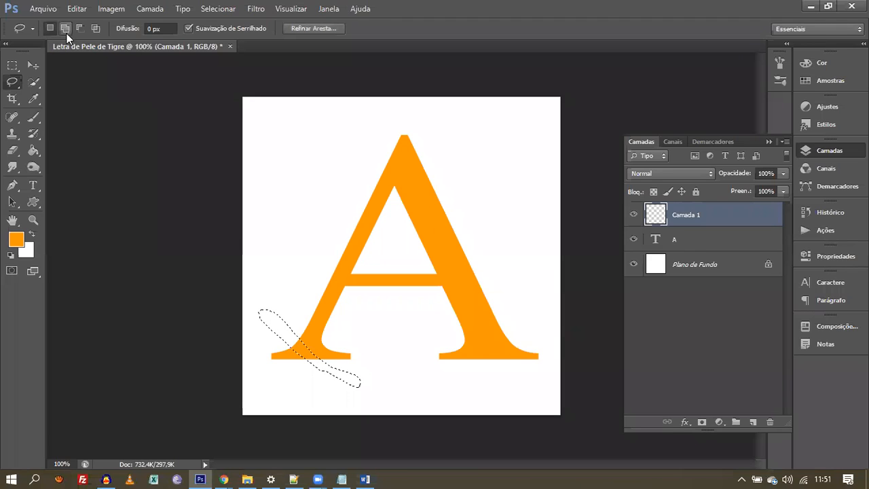
mouse_move(284, 294)
left_mouse_down()
mouse_move(350, 363)
mouse_move(391, 349)
mouse_move(284, 262)
left_mouse_up()
mouse_move(328, 384)
left_mouse_down()
mouse_move(272, 314)
mouse_move(253, 309)
left_mouse_up()
left_click(66, 33)
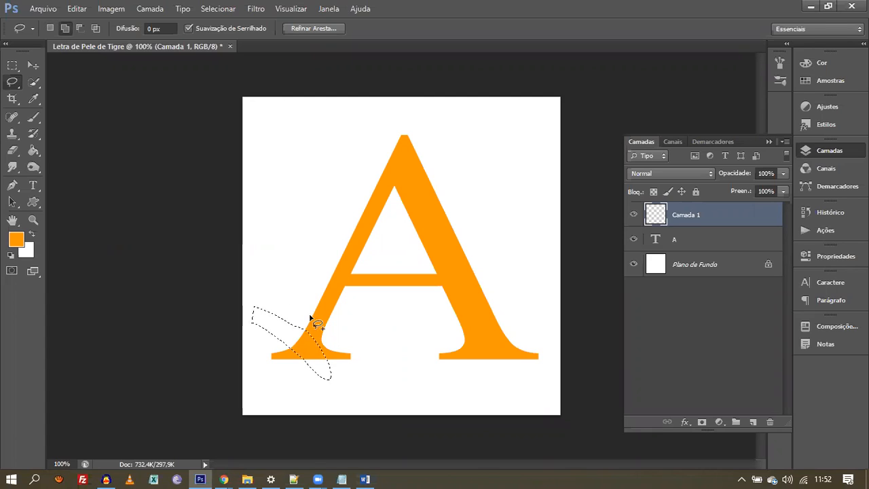
- Add more freehand diagonal stripe selections across the letter A, from its lower legs up to the apex
mouse_move(310, 315)
left_mouse_down()
mouse_move(375, 378)
mouse_move(285, 283)
left_mouse_up()
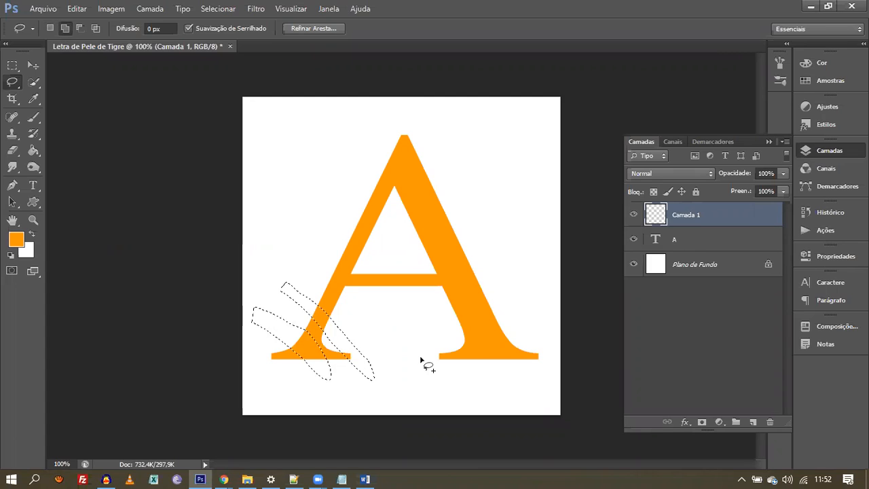
left_click_drag(446, 348, 303, 253)
mouse_move(465, 329)
left_mouse_down()
mouse_move(358, 219)
mouse_move(345, 218)
left_mouse_up()
mouse_move(520, 288)
left_mouse_down()
mouse_move(494, 235)
mouse_move(405, 211)
mouse_move(365, 187)
mouse_move(382, 162)
mouse_move(360, 182)
left_mouse_up()
mouse_move(412, 175)
left_mouse_down()
mouse_move(372, 149)
mouse_move(376, 159)
mouse_move(392, 140)
mouse_move(436, 156)
mouse_move(387, 120)
mouse_move(396, 144)
left_mouse_up()
left_click_drag(394, 141, 393, 142)
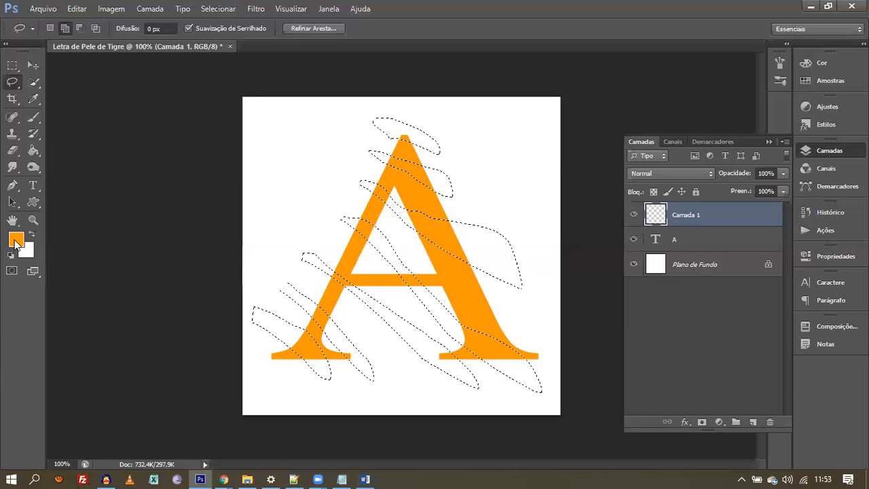
- Define a dark brown foreground colour with the RGB values 50, 30 and 0
left_click(15, 240)
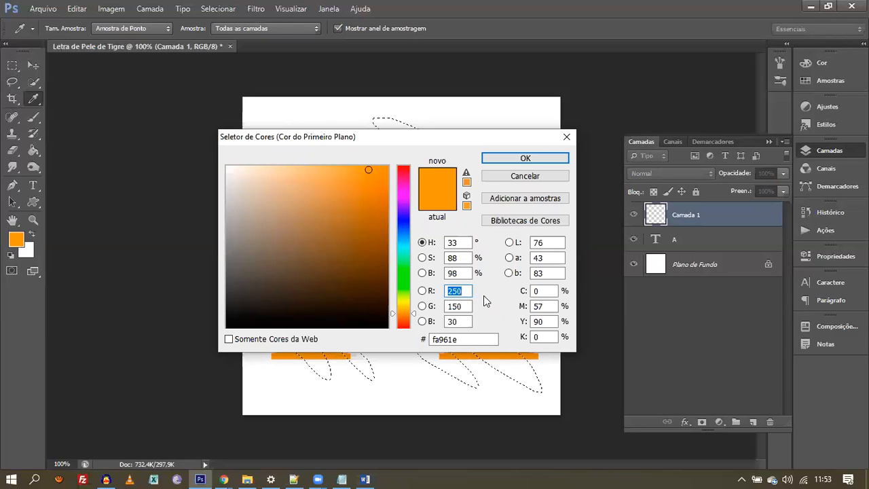
type("50")
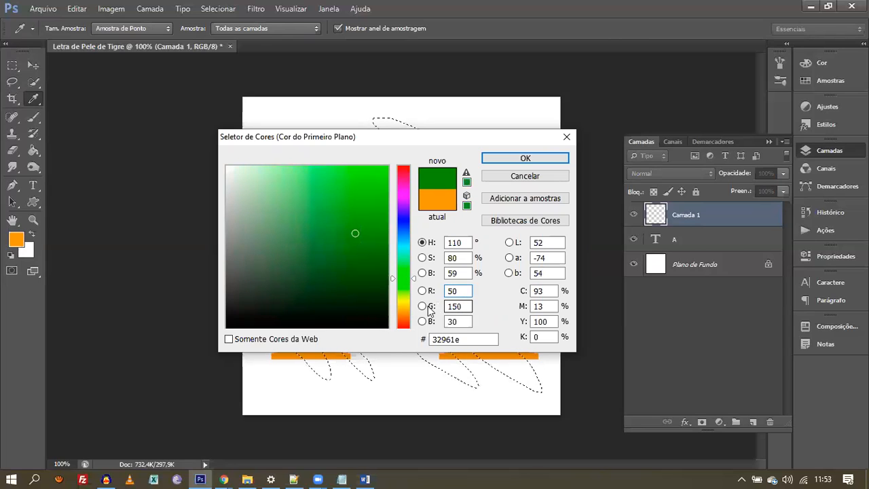
key("Tab")
type("30")
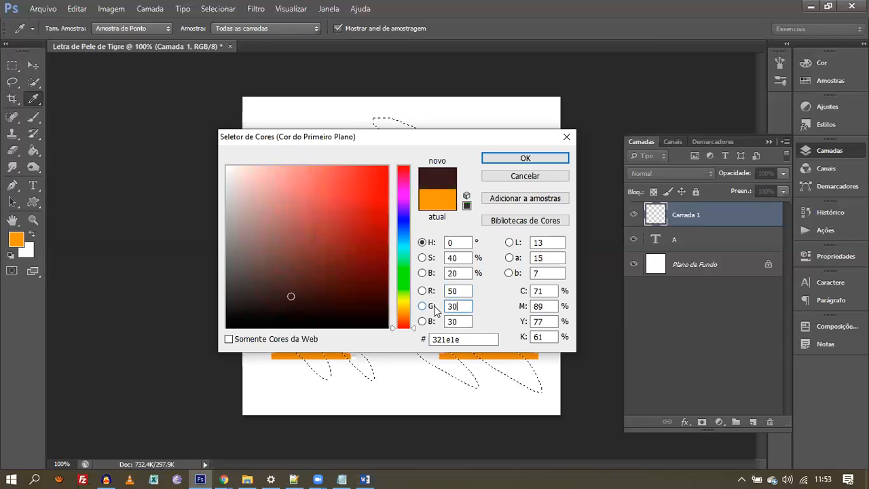
key("Tab")
type("0")
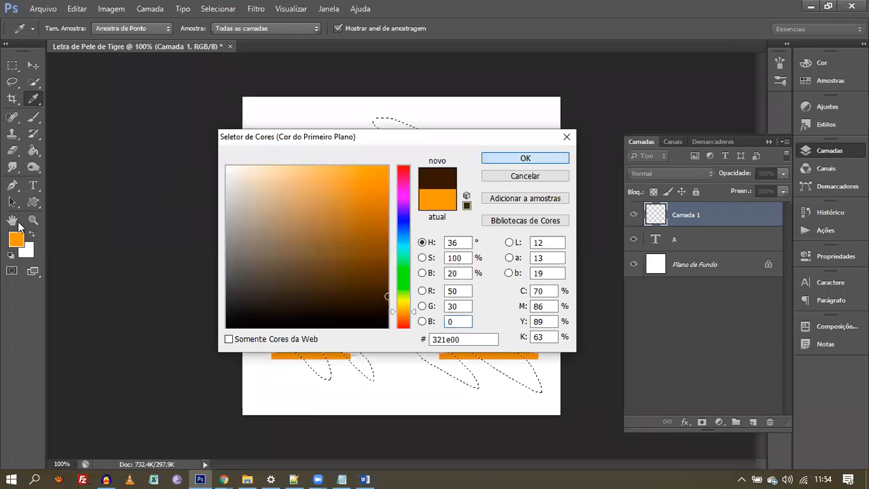
key("Return")
- Fill the selected stripes on the new layer with the brown foreground colour and remove the selection
key("l")
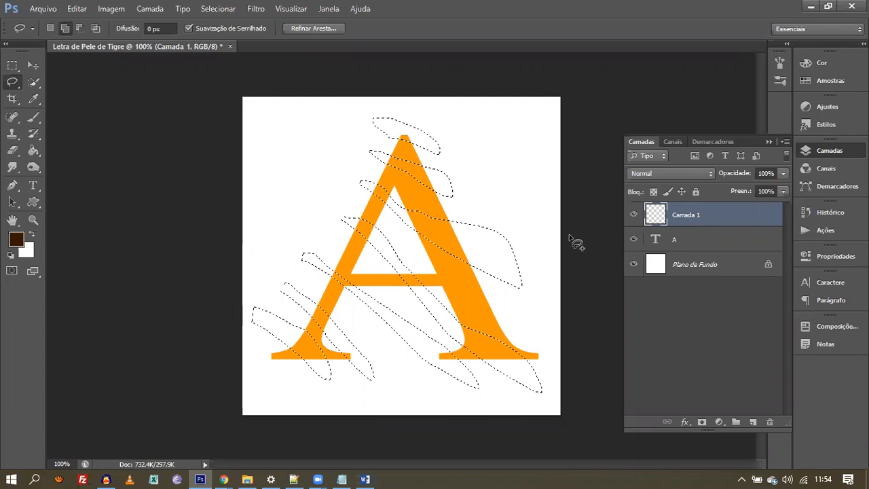
key("alt")
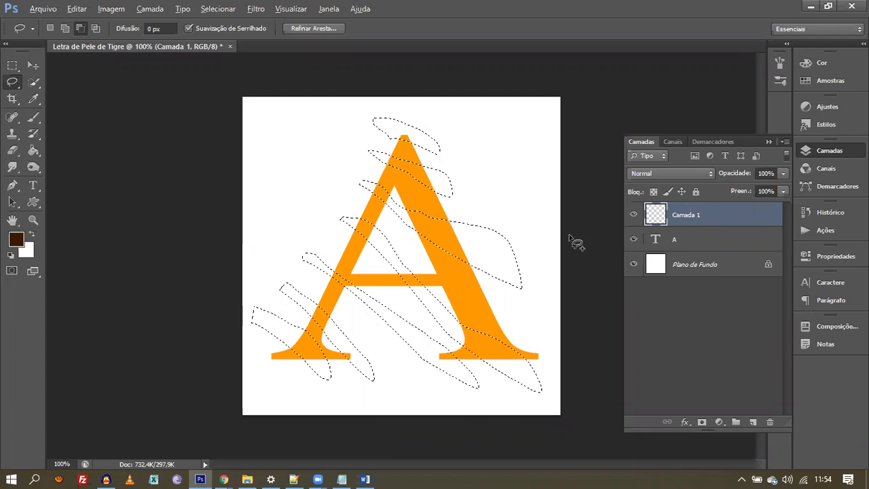
key("alt+BackSpace")
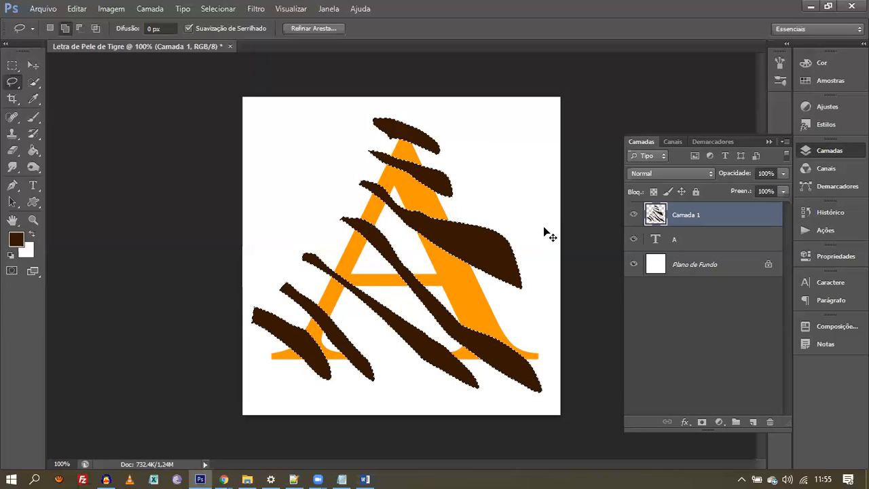
key("ctrl+d")
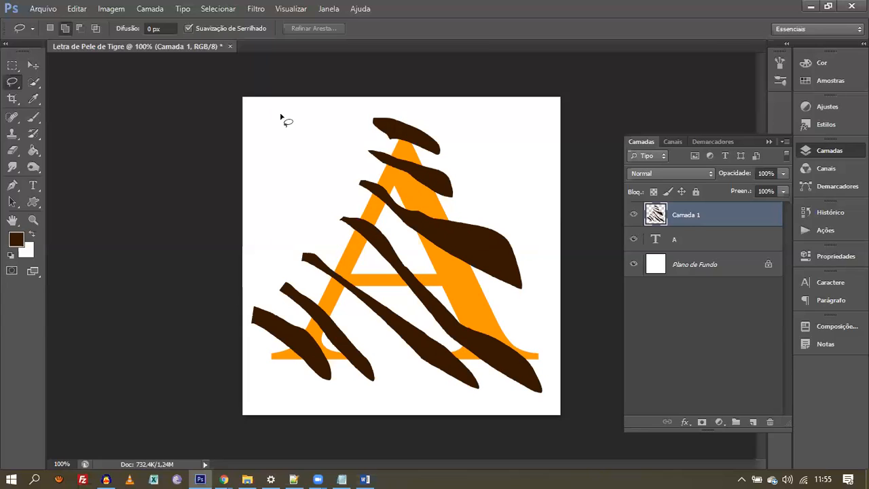
key("alt+s")
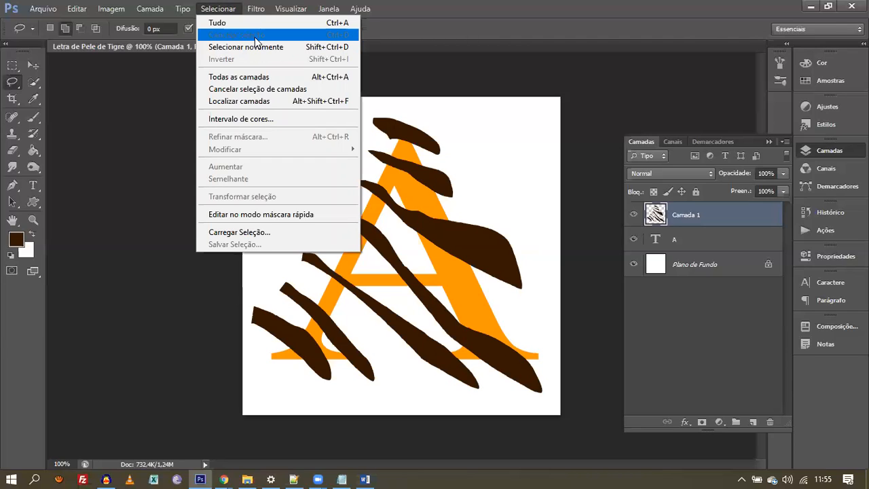
left_click(342, 55)
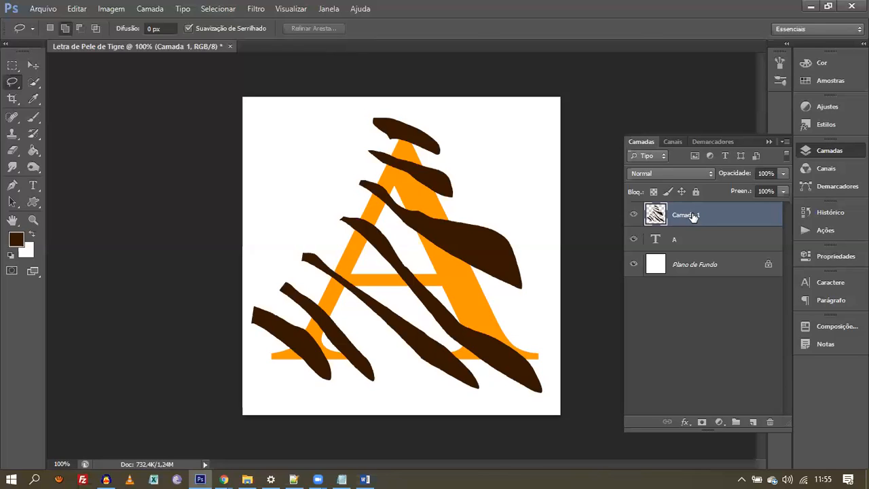
- Try placing the stripes layer in a layer group, and ungroup it again
left_click(144, 10)
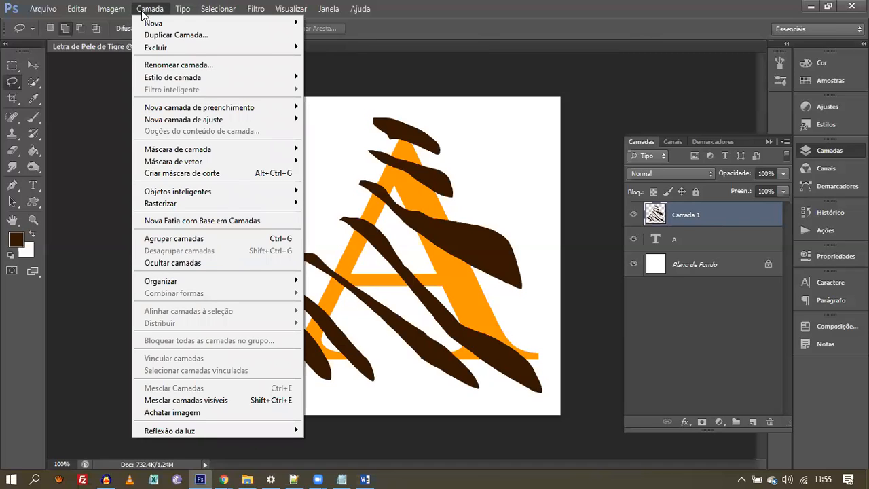
left_click(208, 239)
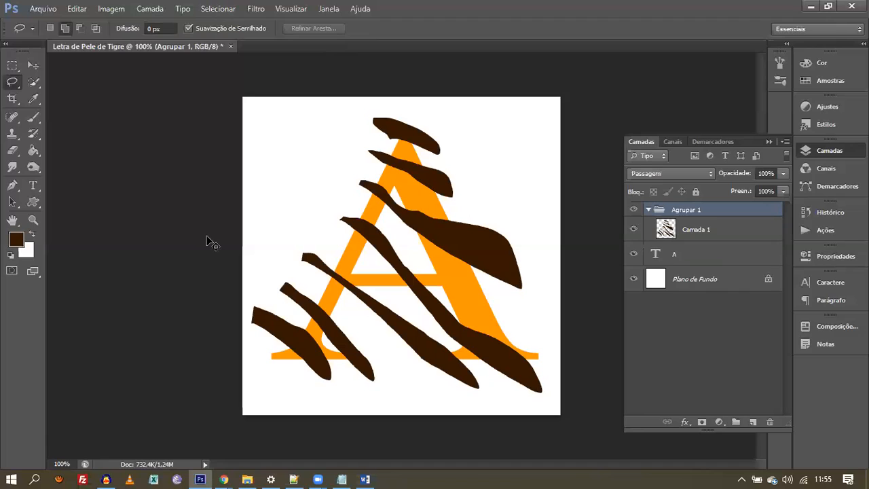
key("ctrl+shift+g")
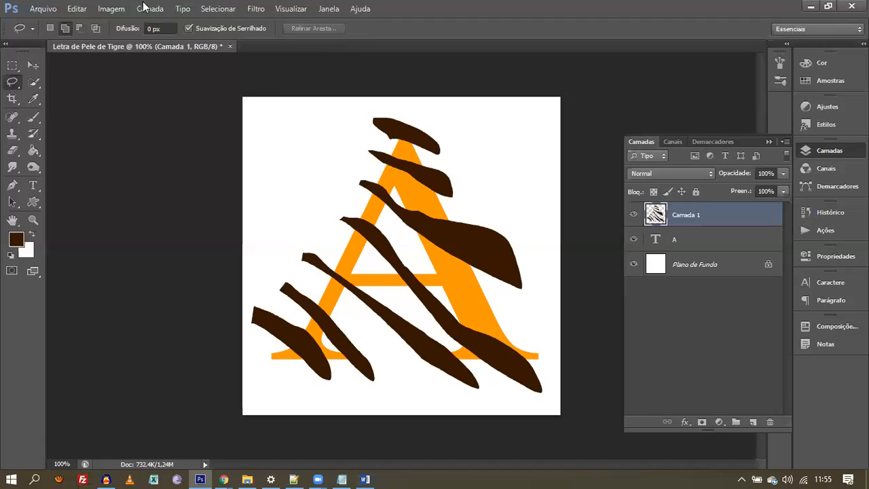
- Clip the stripes layer to the letter A with a clipping mask
left_click(148, 9)
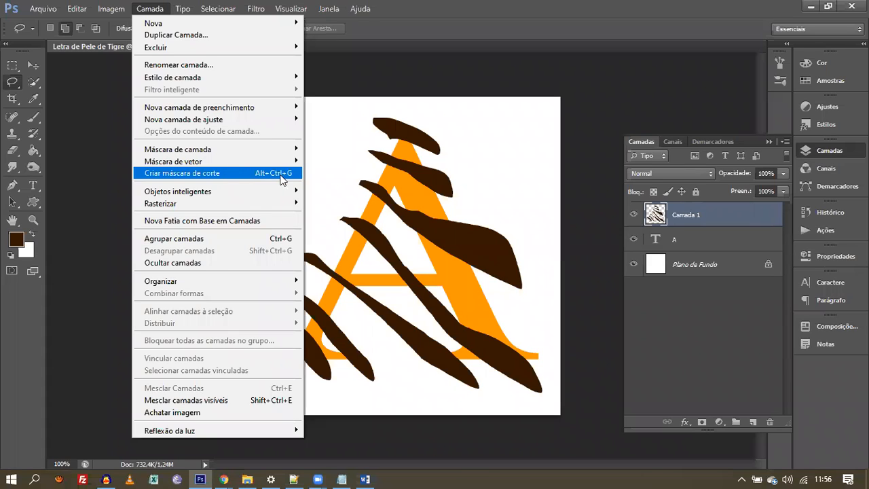
left_click(229, 176)
left_click(230, 173)
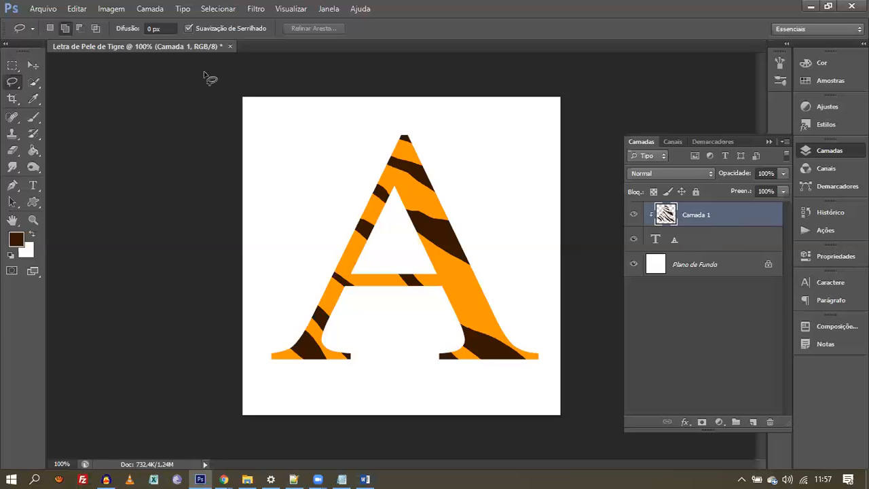
- Hide the background layer Plano de Fundo and show it again
left_click(143, 9)
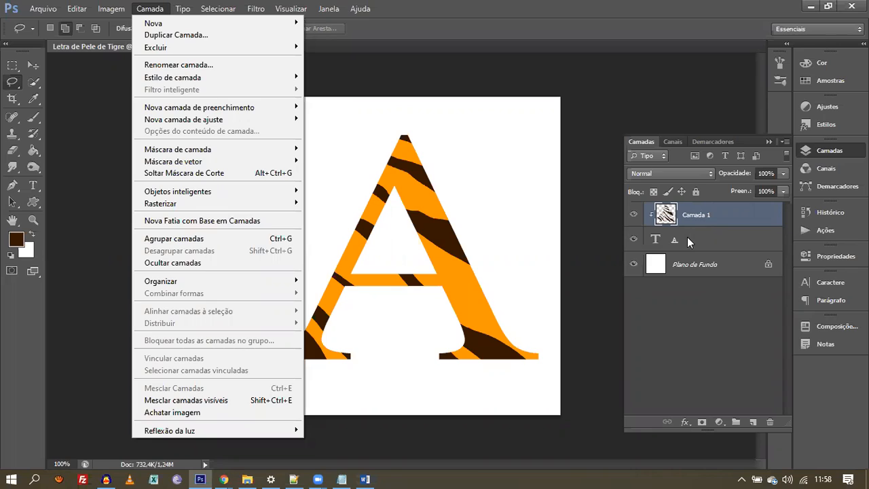
left_click(593, 259)
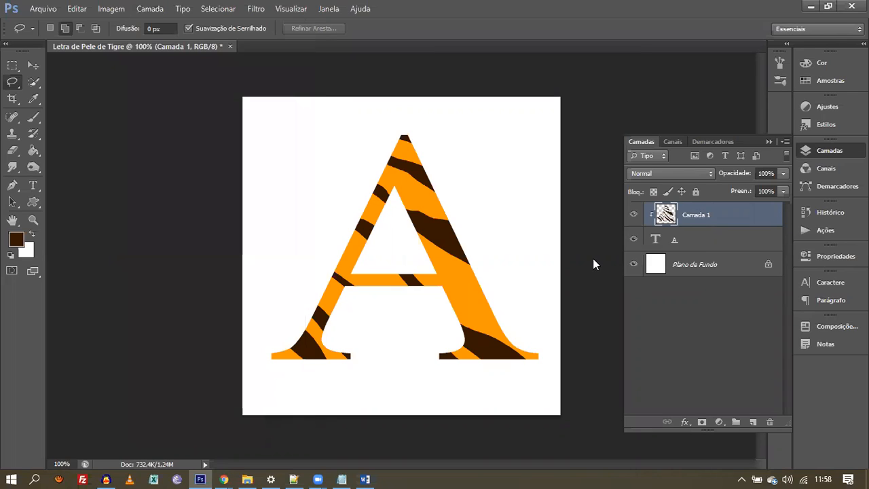
left_click(633, 265)
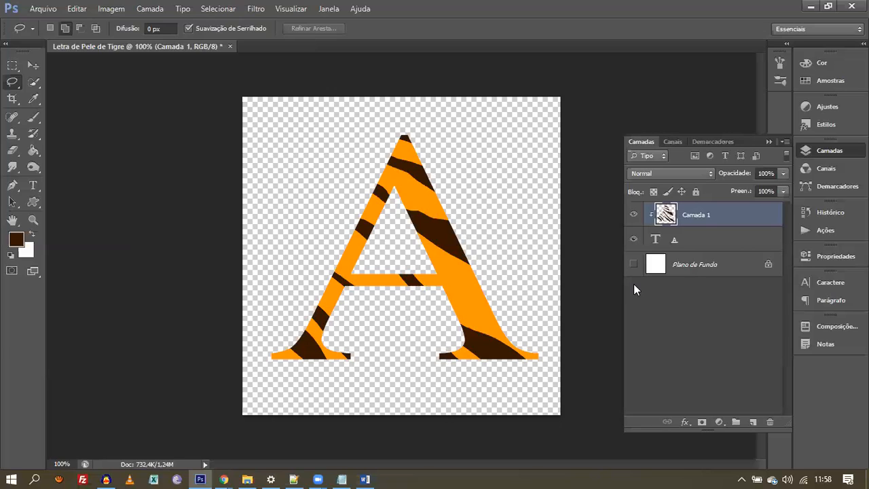
left_click(633, 264)
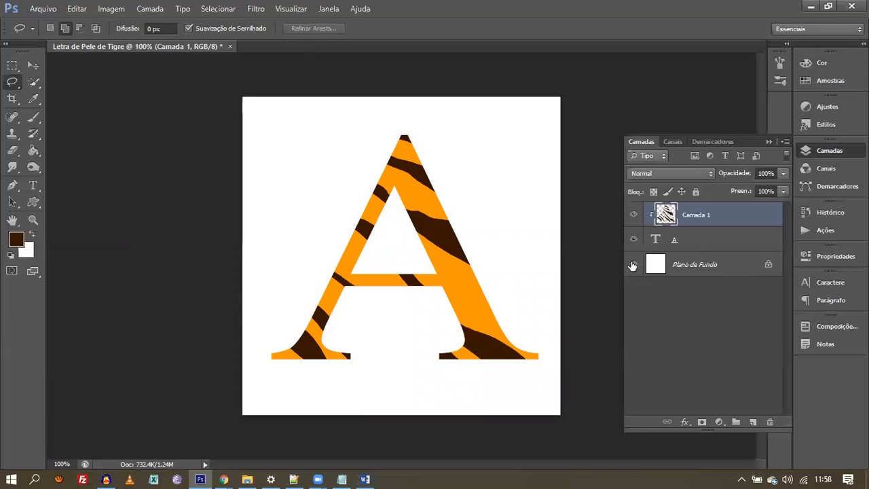
- Merge the stripes and the letter A into one layer with Plano de Fundo hidden, and show the background again
left_click(632, 265)
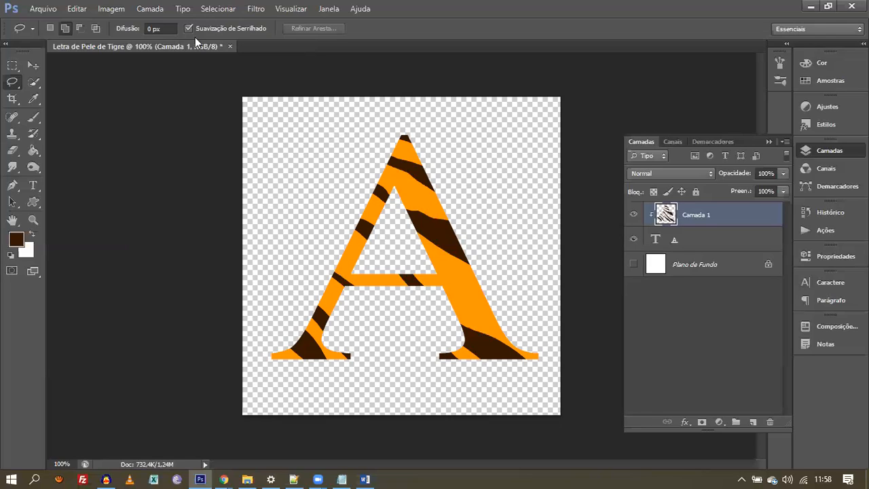
left_click(153, 11)
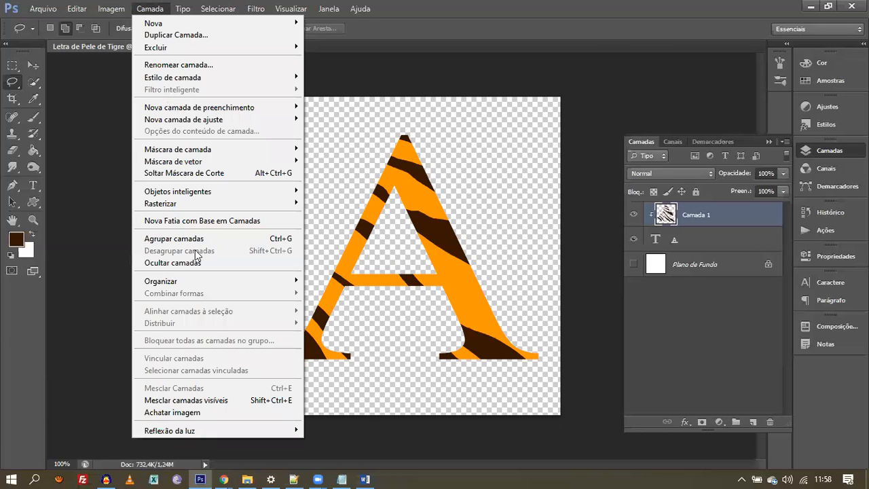
left_click(231, 401)
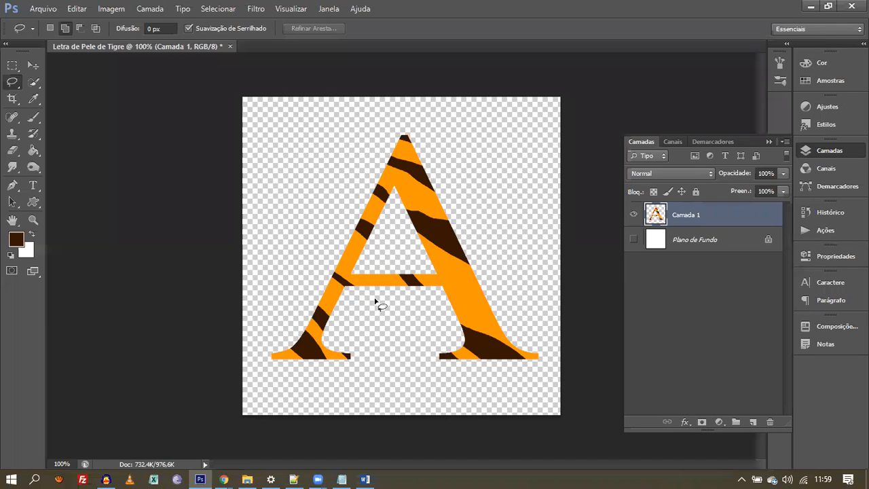
left_click(632, 239)
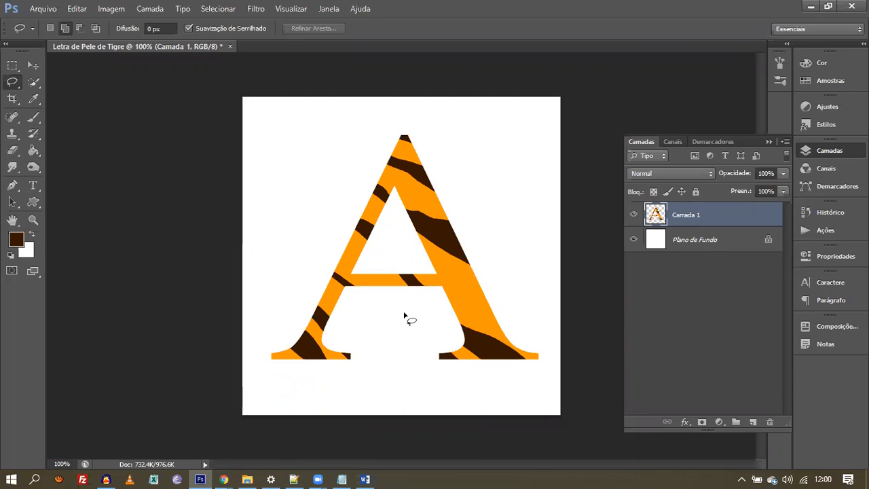
- Duplicate the merged layer Camada 1, hide the copy, and make the original layer active
left_click(633, 216)
left_click(633, 218)
key("ctrl+j")
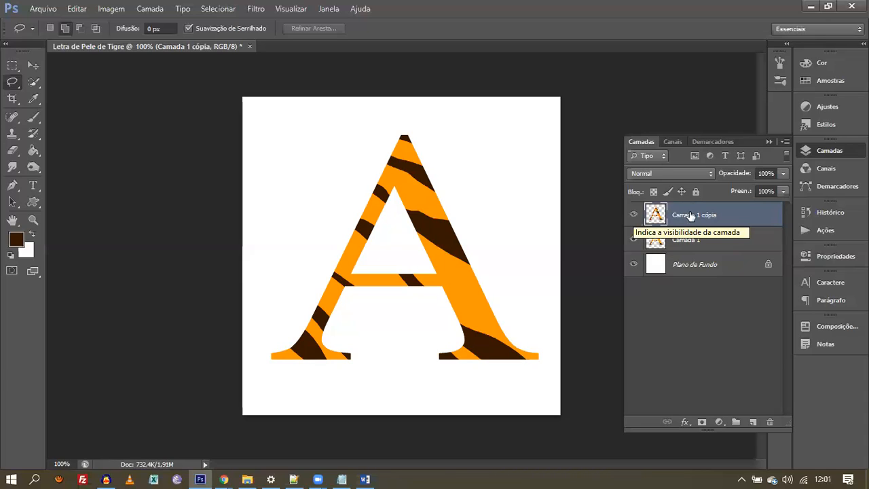
left_click(634, 216)
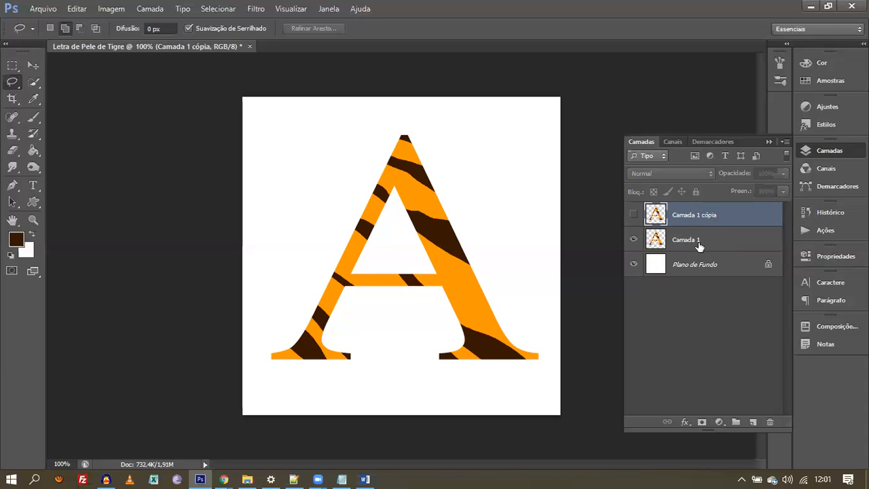
left_click(699, 246)
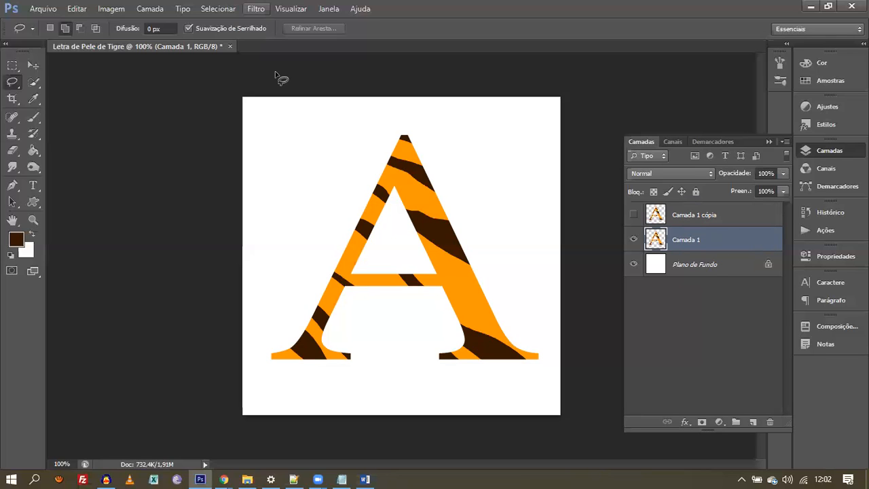
- Add monochromatic Gaussian noise at 70% intensity to Camada 1, following the values in the Word instructions
left_click(256, 9)
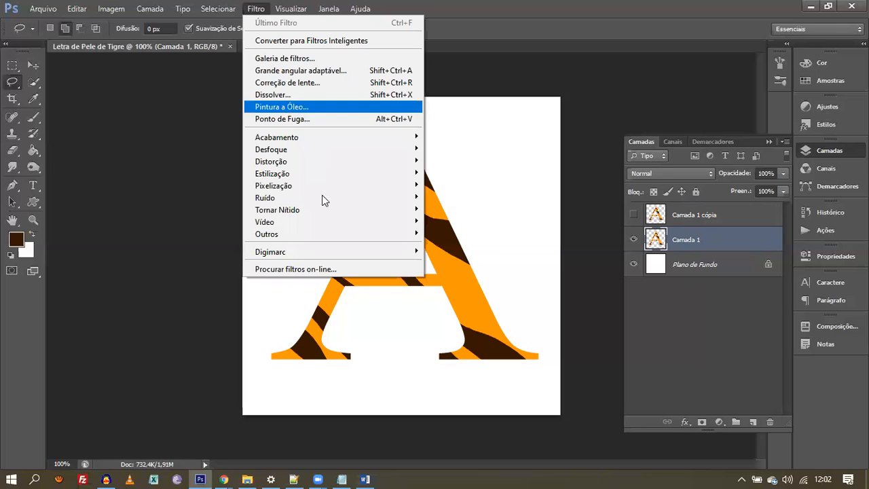
mouse_move(355, 198)
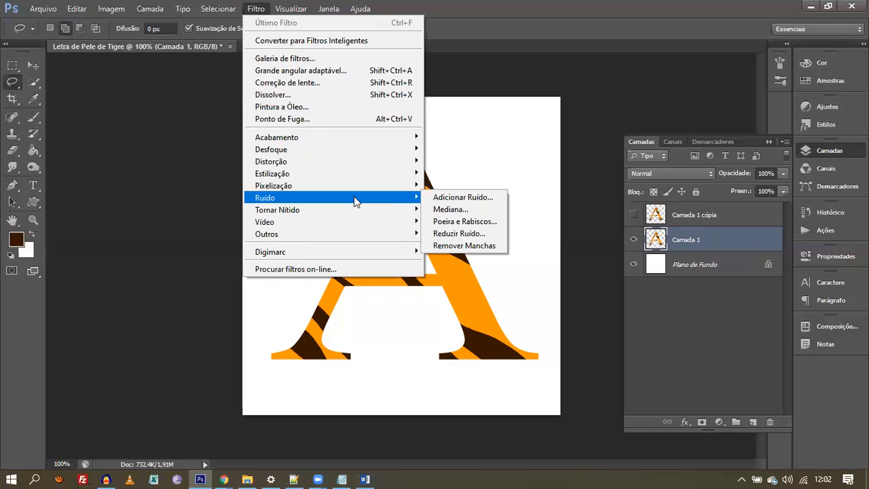
left_click(435, 196)
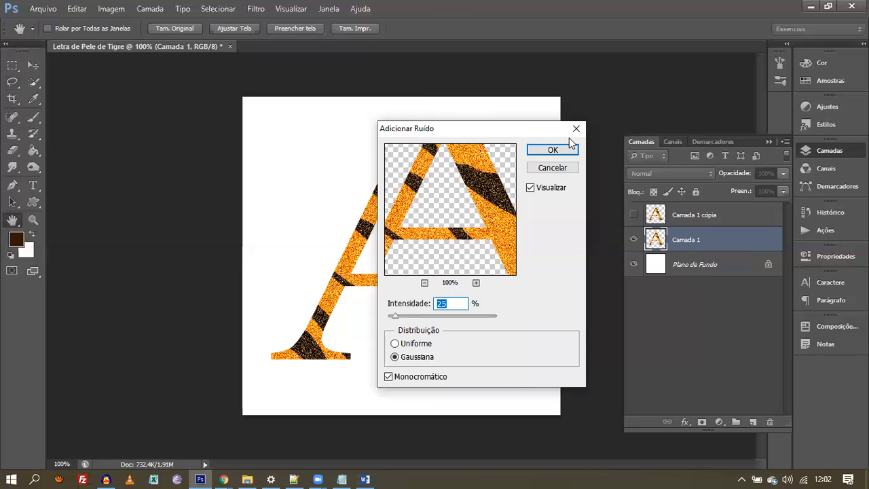
left_click_drag(453, 127, 569, 138)
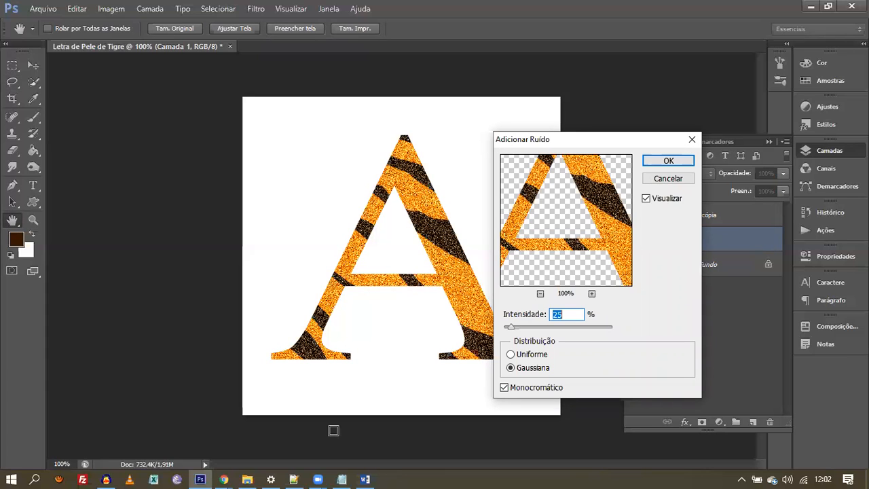
left_click(367, 478)
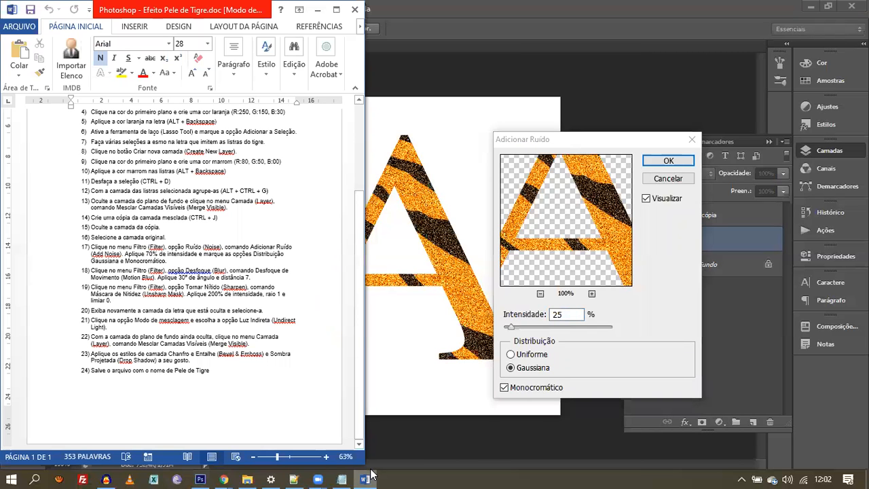
left_click(370, 471)
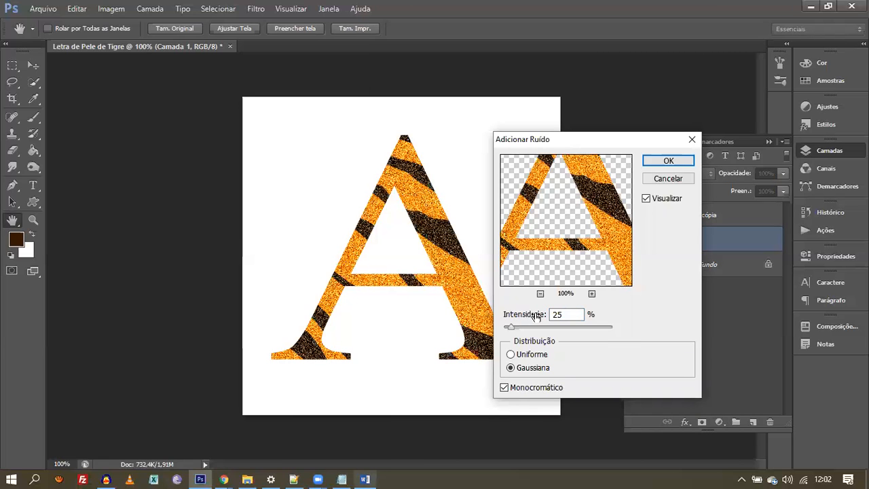
left_click(547, 316)
type("70")
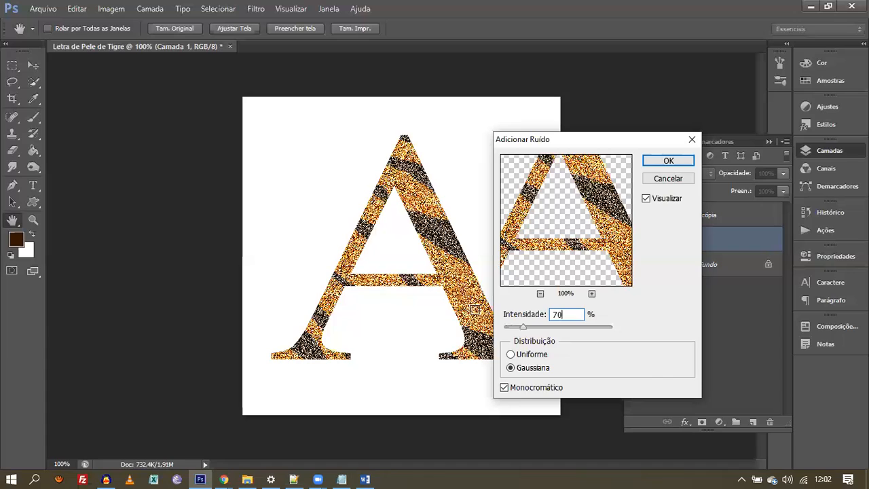
left_click(532, 392)
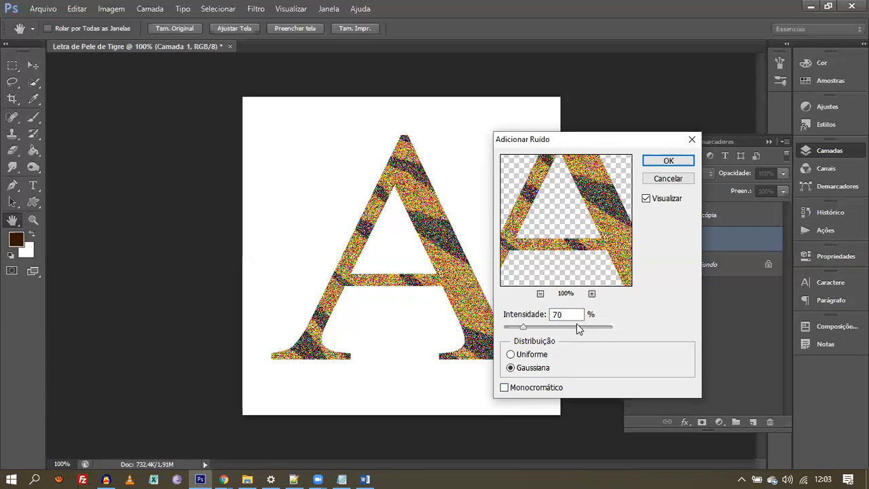
left_click(504, 388)
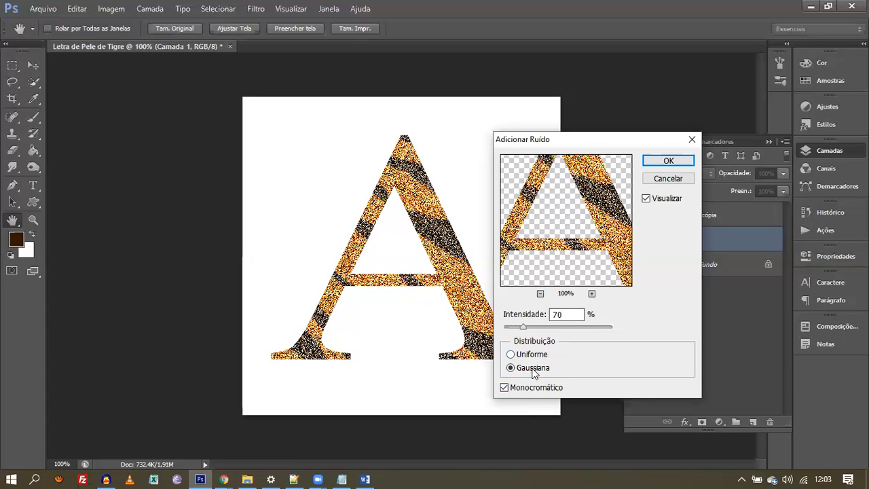
left_click(654, 161)
key("l")
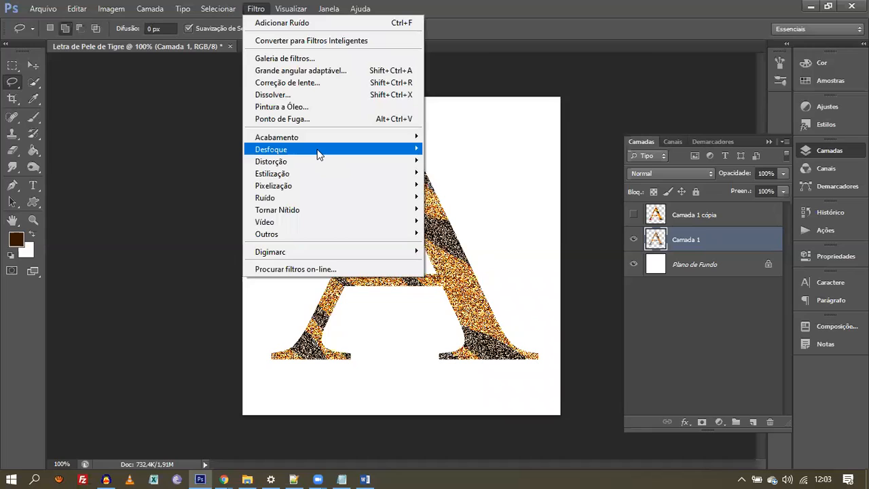
- Apply a Motion Blur to Camada 1 with a 30° angle and a distance of 7 pixels, as the instructions specify
mouse_move(319, 155)
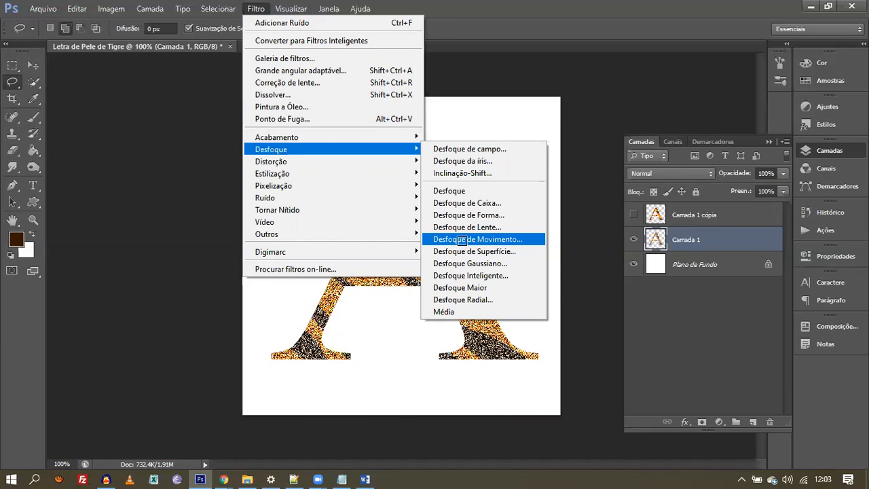
left_click(462, 240)
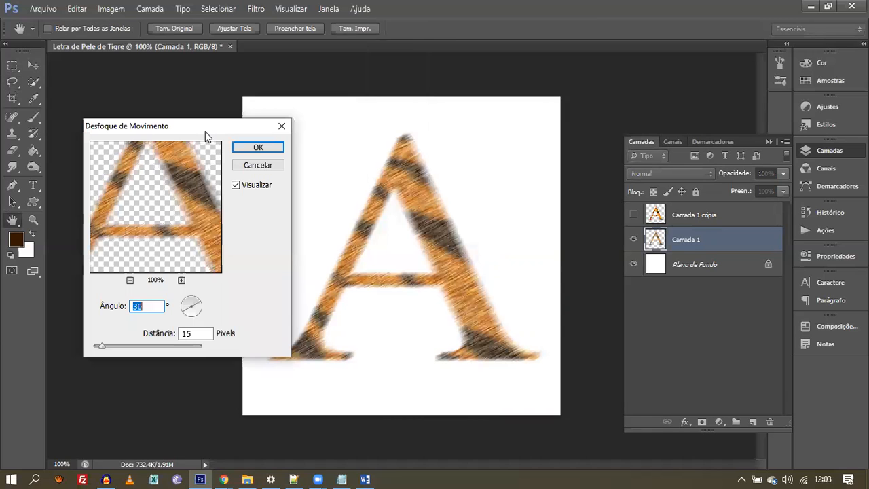
left_click_drag(206, 131, 640, 85)
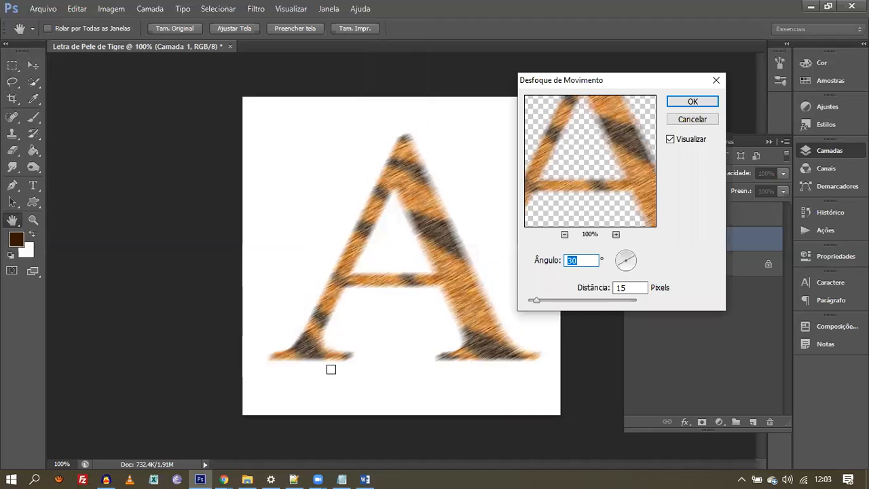
left_click(365, 478)
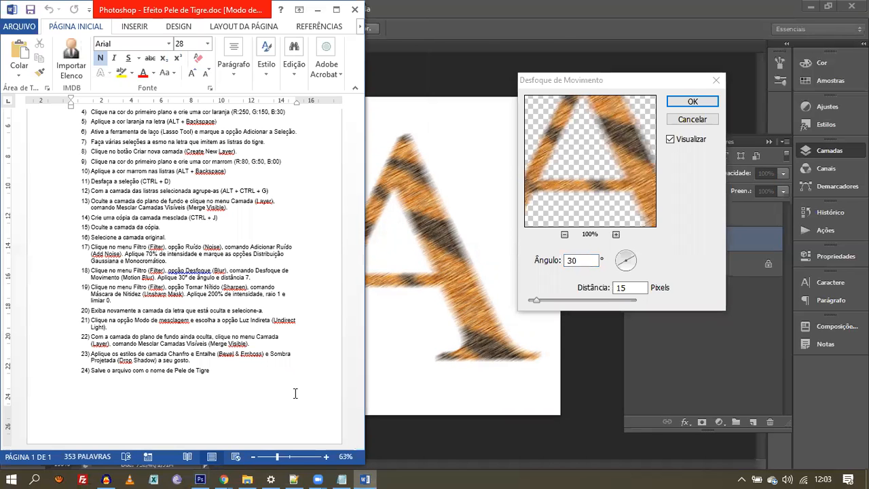
left_click(370, 312)
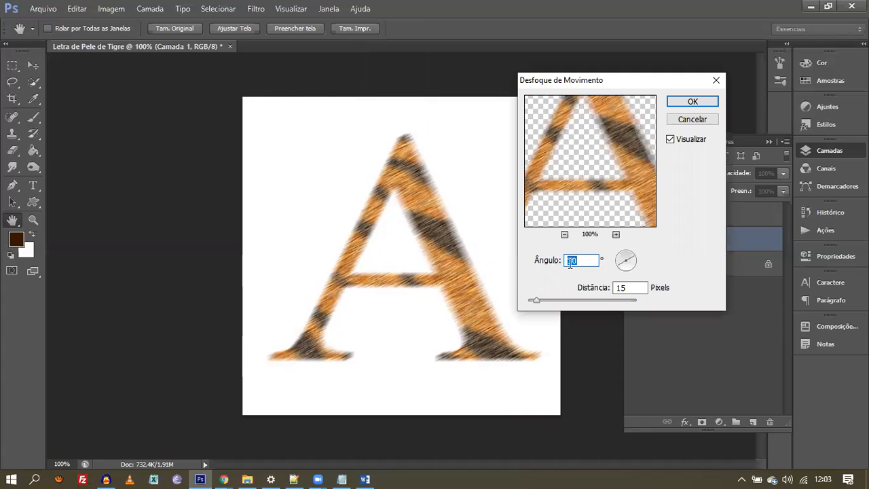
key("Tab")
type("7")
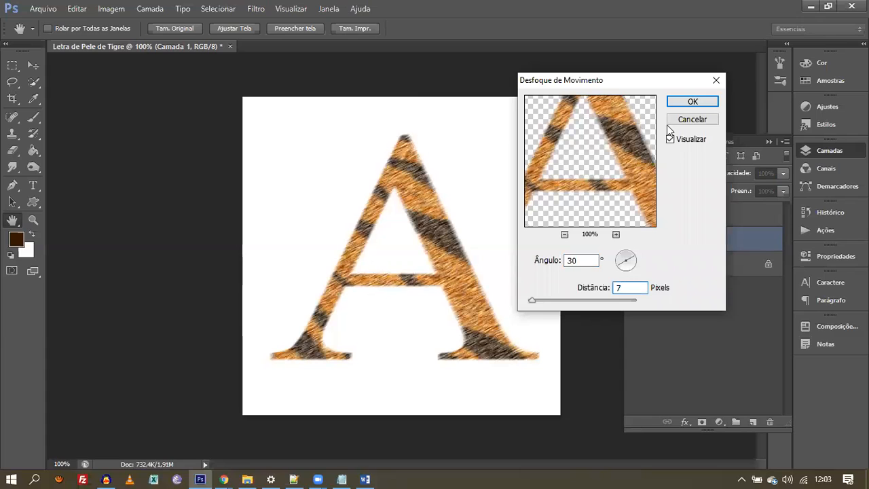
left_click(687, 102)
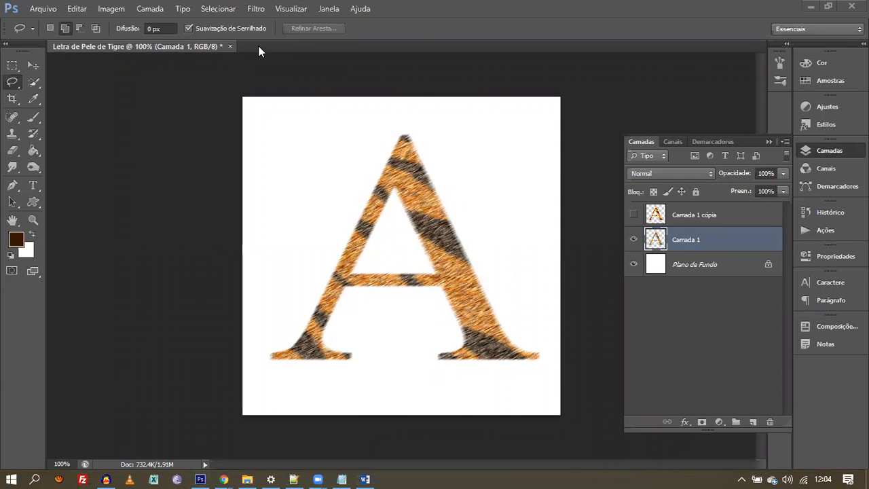
- Sharpen Camada 1 with Unsharp Mask at 200% intensity, radius 1 pixel and threshold 0, following the Word instructions
left_click(256, 8)
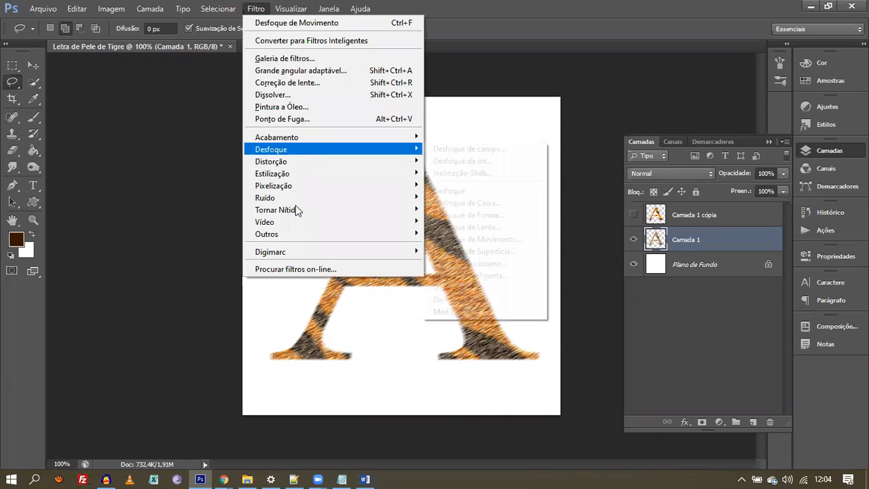
mouse_move(277, 212)
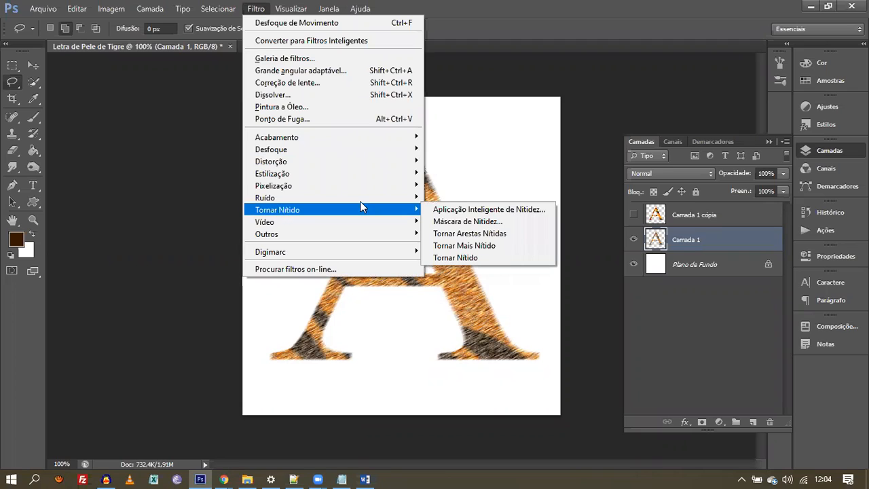
mouse_move(416, 211)
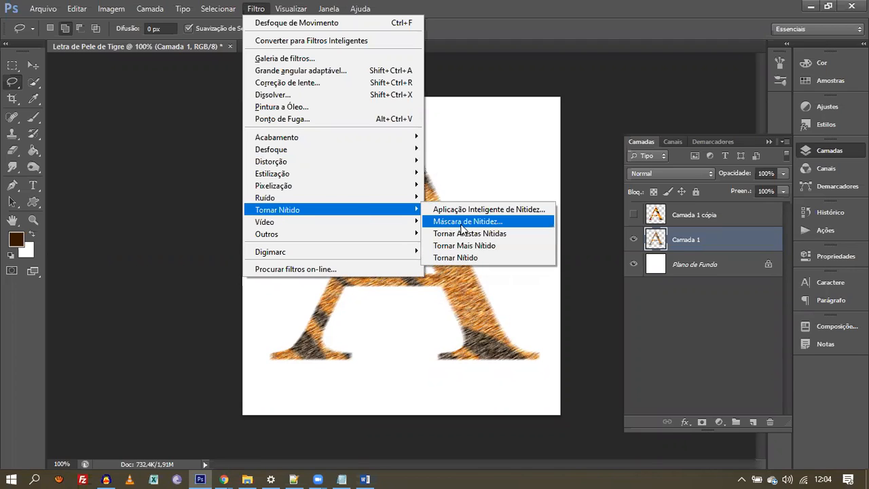
left_click(460, 226)
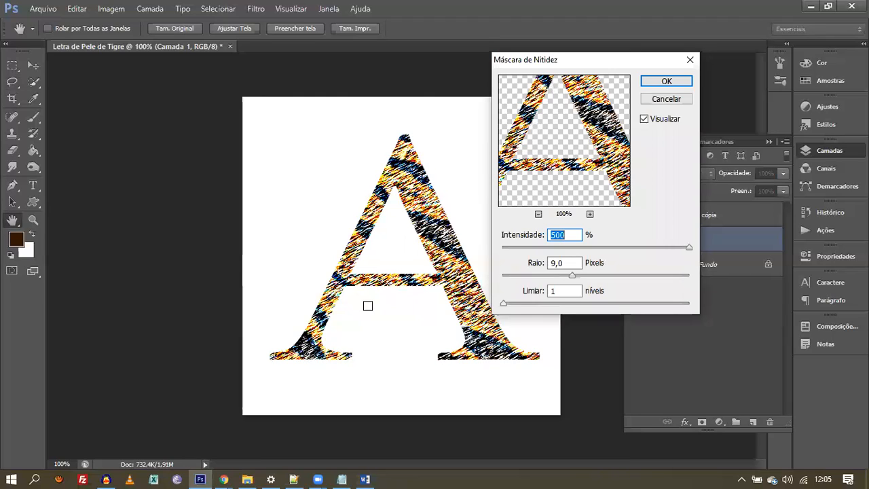
left_click(365, 479)
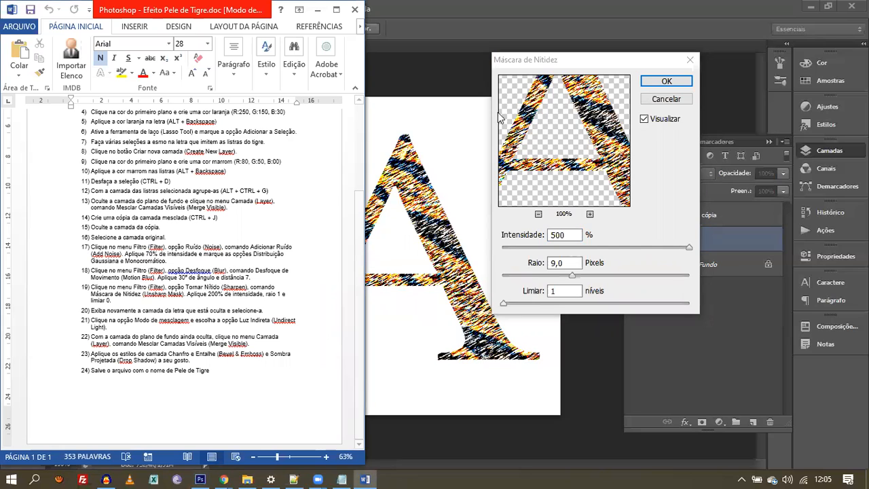
left_click(573, 237)
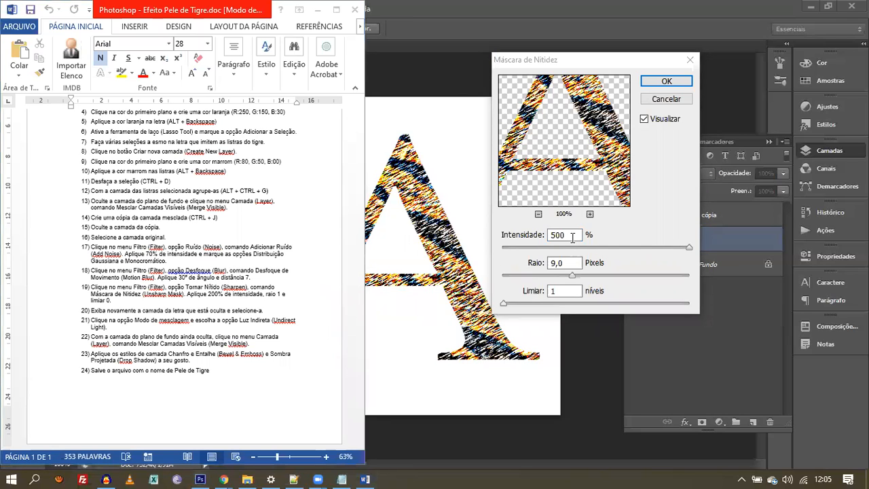
left_click_drag(572, 237, 548, 236)
type("200")
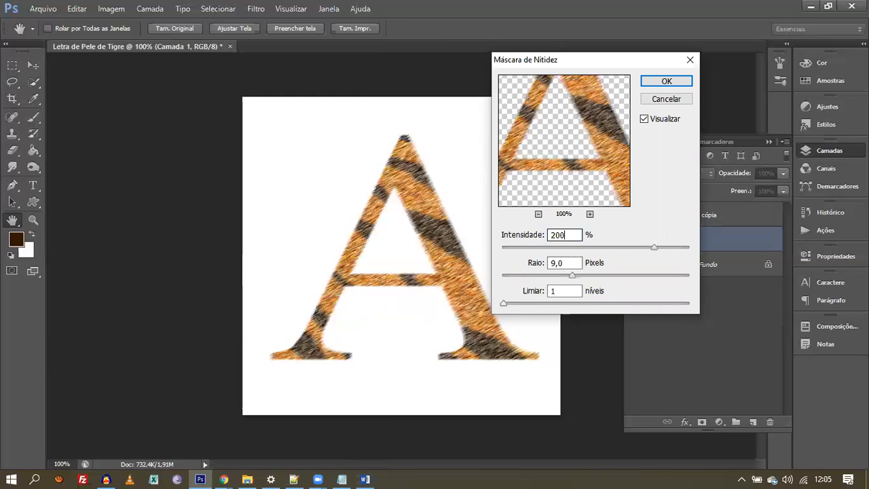
left_click(537, 263)
type("1")
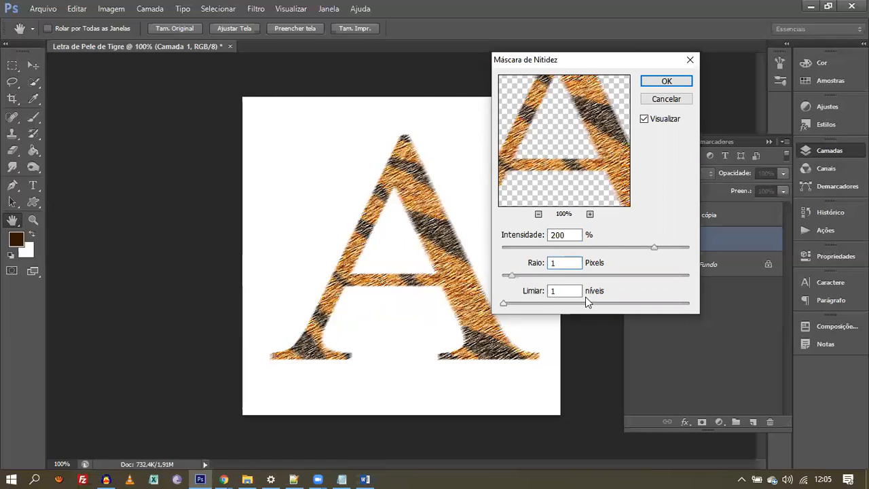
left_click(537, 292)
type("0")
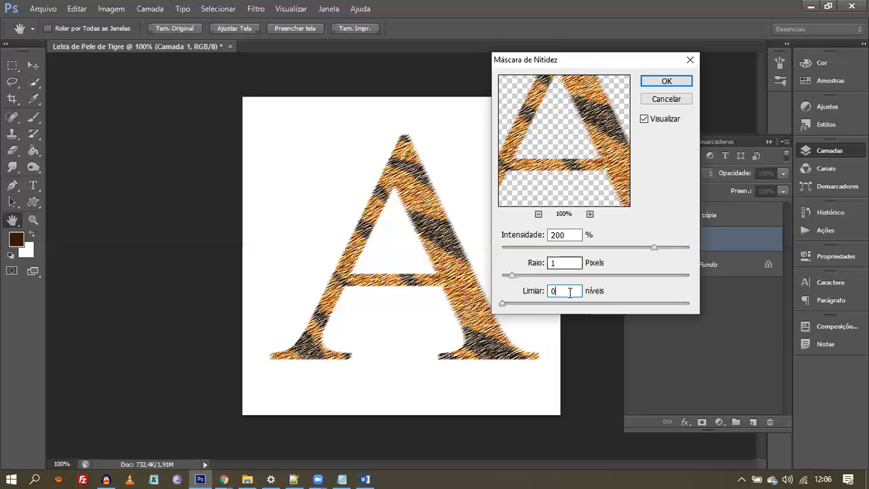
left_click(655, 81)
key("l")
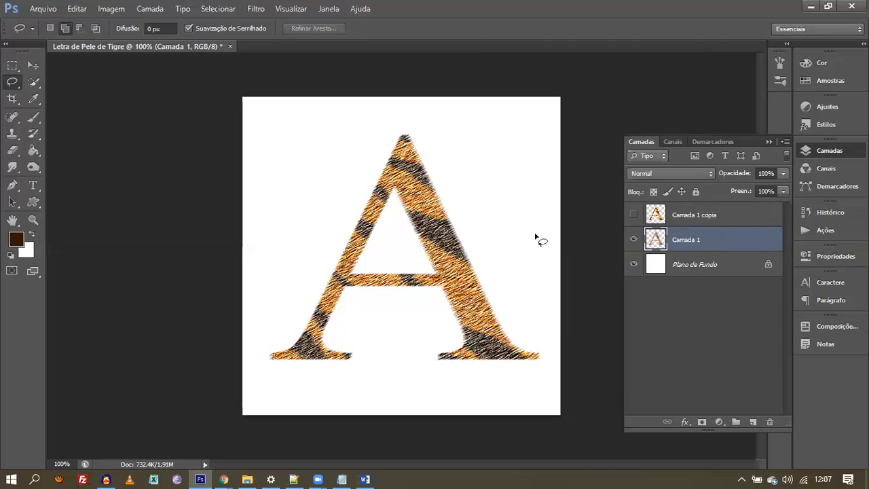
- Toggle the flat-coloured layer Camada 1 cópia to compare it with the fur texture, leave it visible and make it active
left_click(634, 216)
left_click(633, 216)
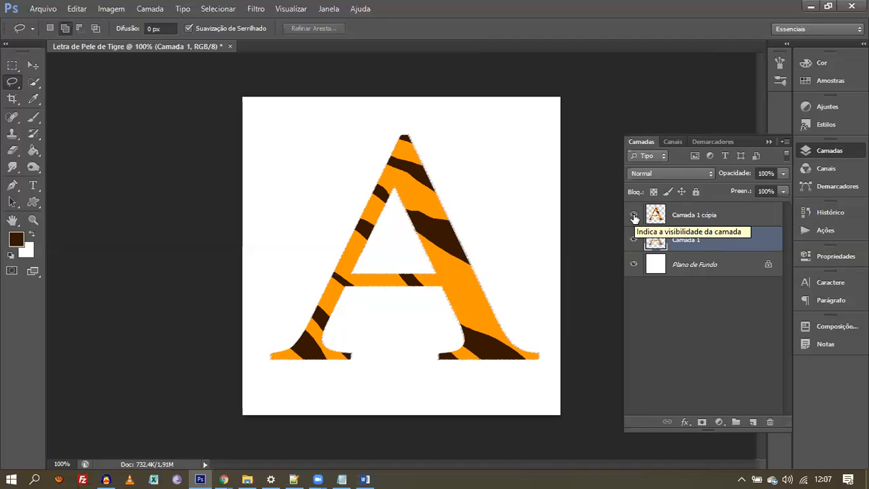
left_click(635, 217)
left_click(635, 217)
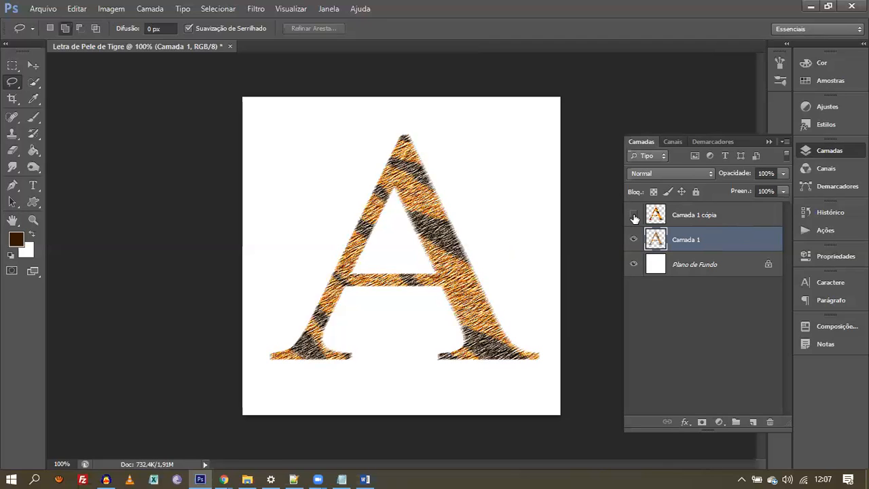
left_click(634, 217)
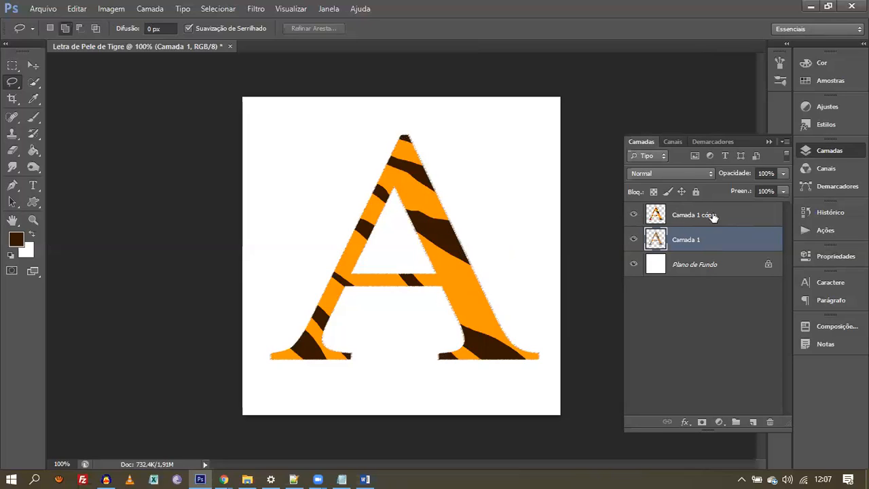
left_click(698, 218)
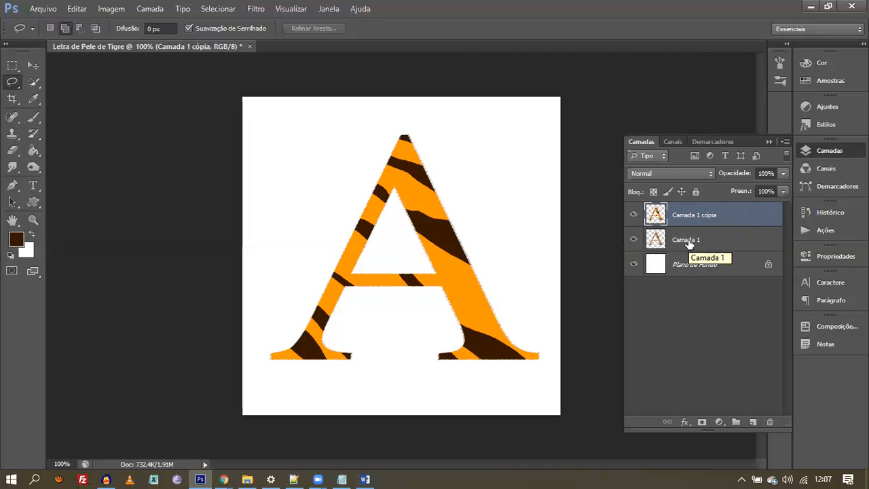
- Set the blend mode of Camada 1 cópia to Luz Indireta and compare the letter with and without that layer
left_click(664, 174)
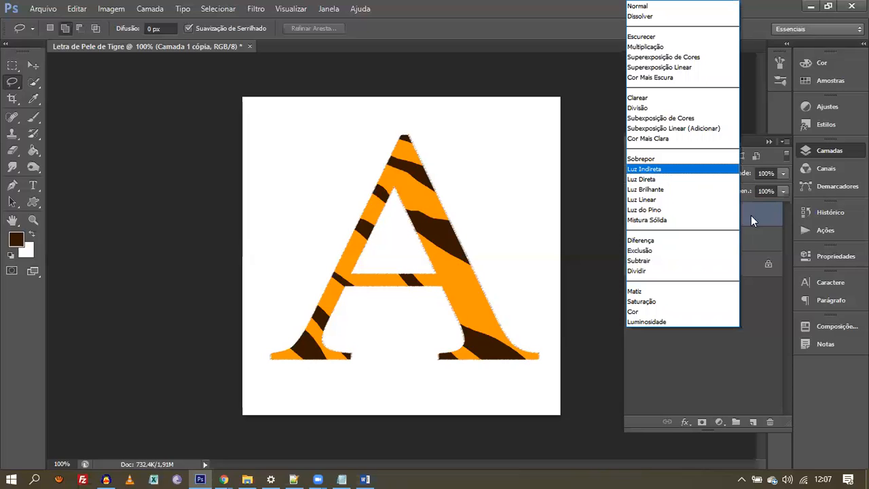
left_click(700, 213)
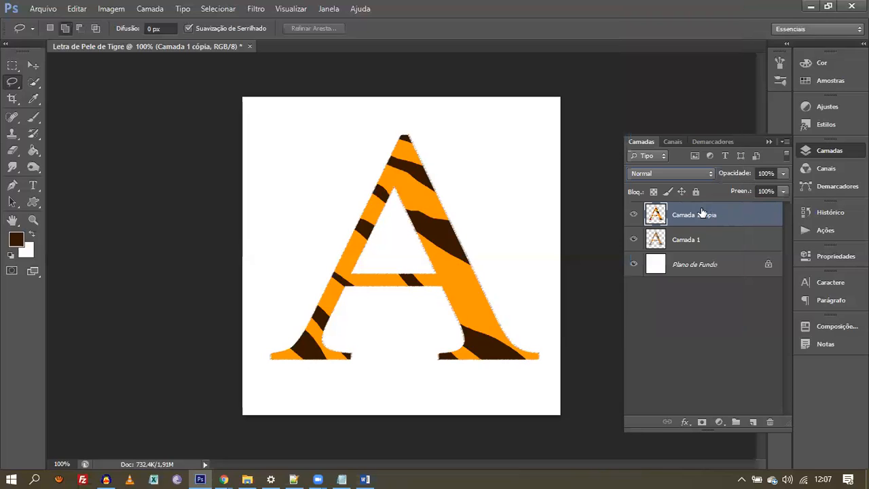
left_click(673, 174)
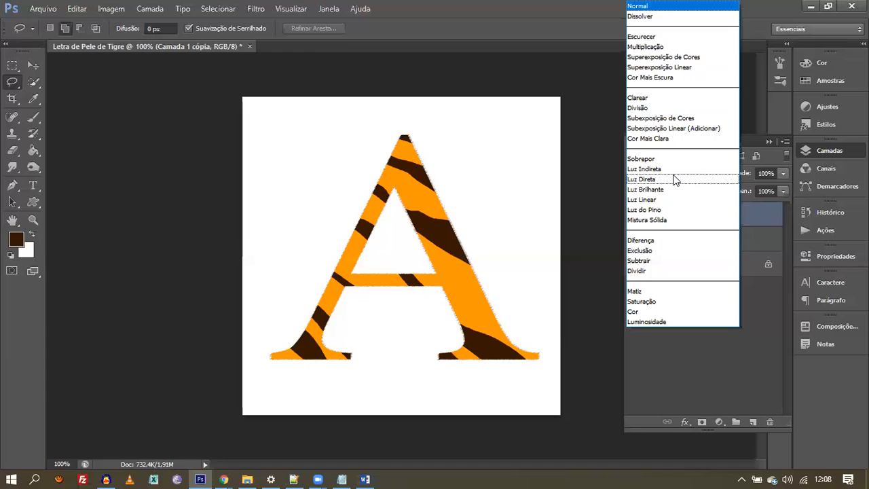
left_click(647, 170)
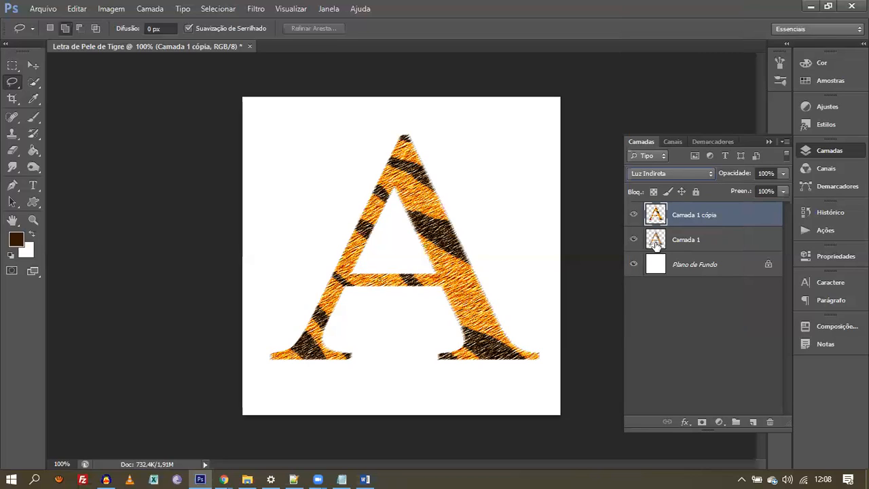
left_click(632, 216)
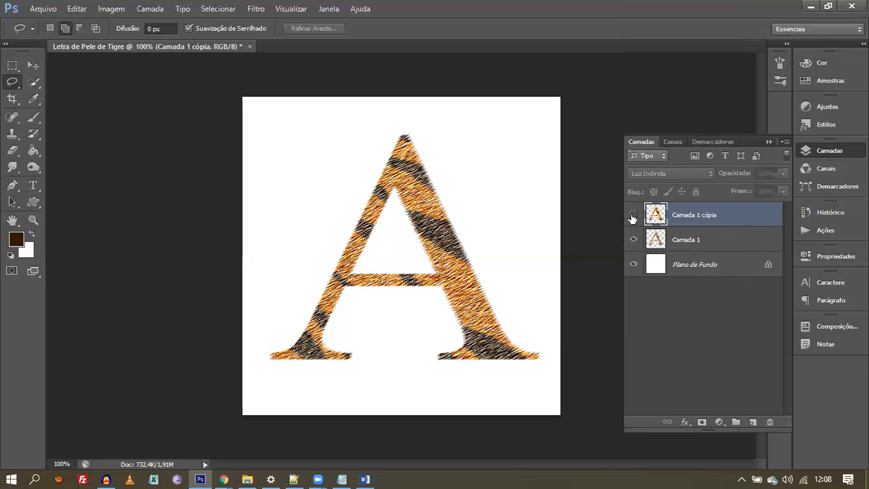
left_click(632, 216)
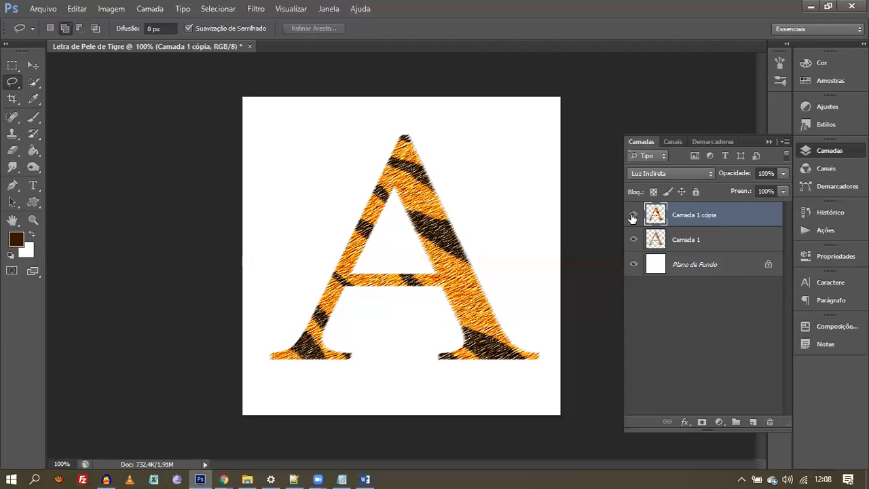
- Merge the two letter layers into one while Plano de Fundo is hidden, and show the background again
left_click(633, 265)
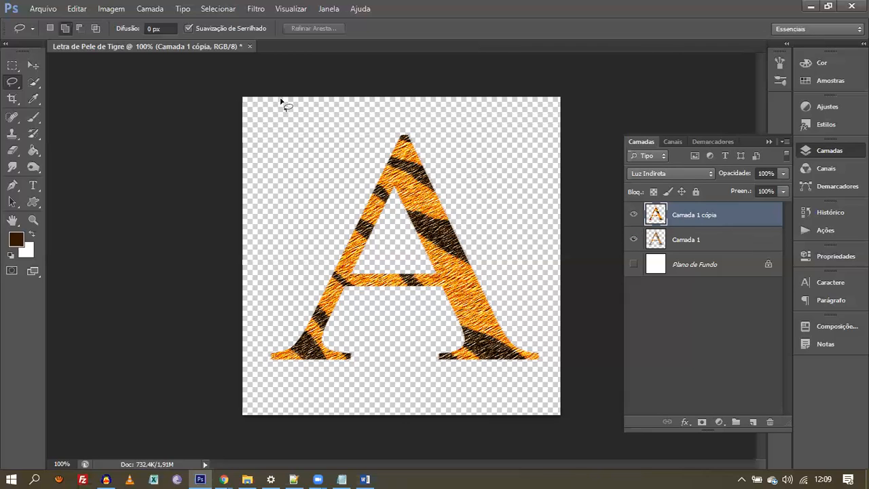
left_click(150, 10)
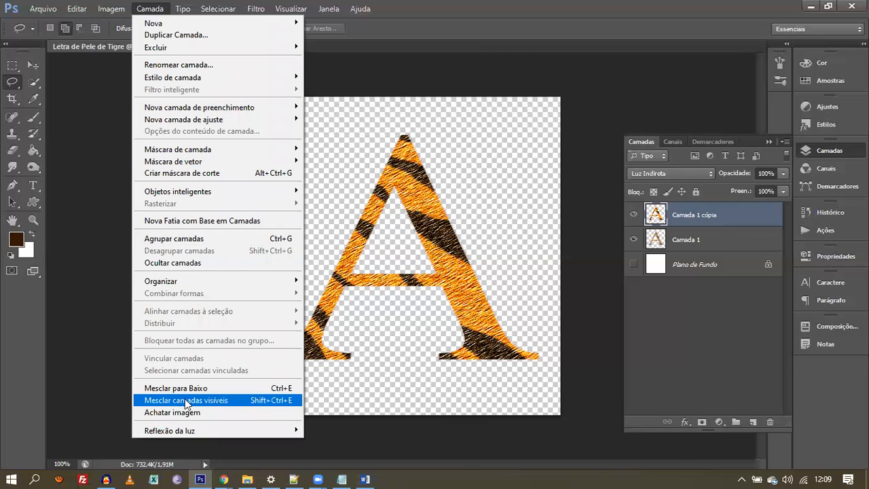
left_click(257, 400)
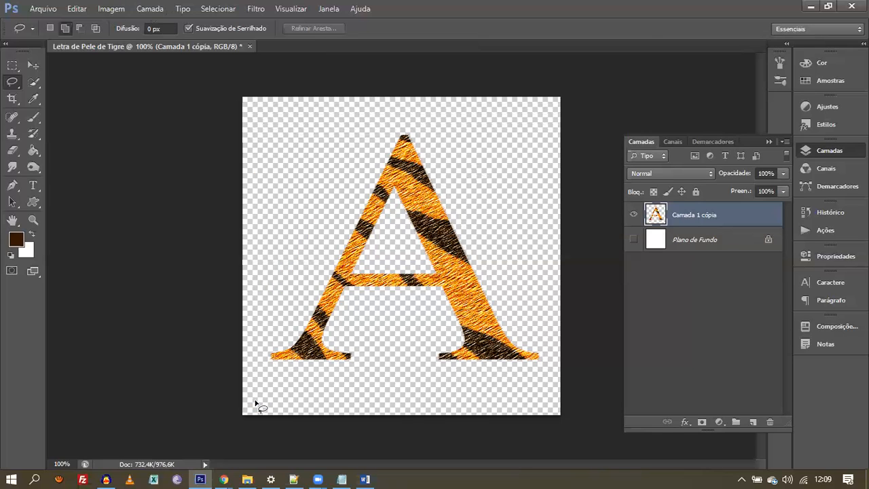
left_click(634, 239)
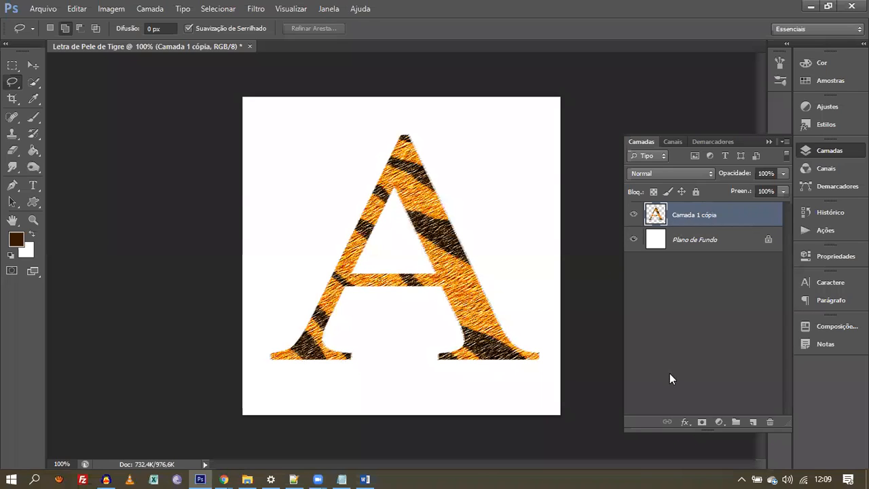
- Add a Chanfro & Entalhe effect to the merged letter layer with technique Cinzel Suave, depth 246% and size 7 px
left_click(685, 422)
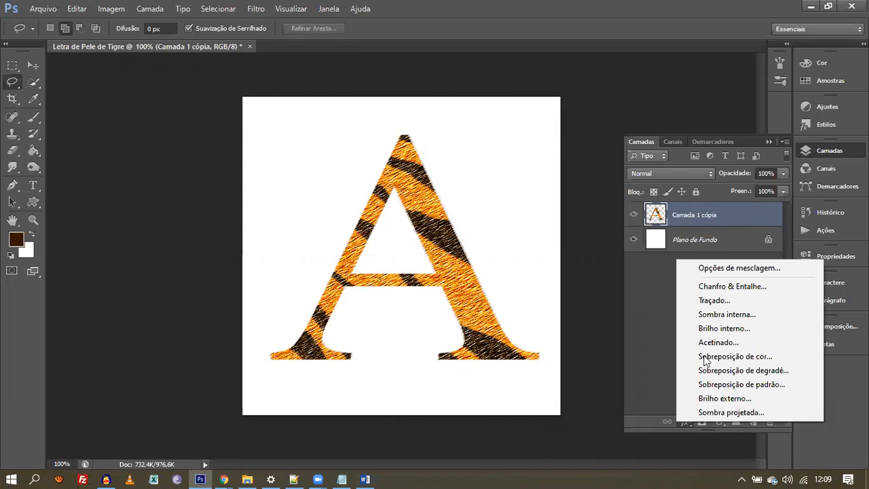
left_click(717, 288)
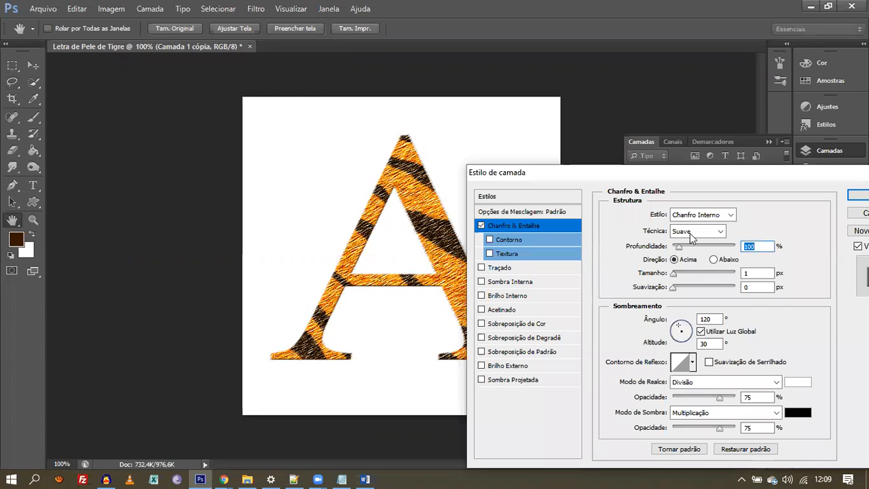
left_click(695, 233)
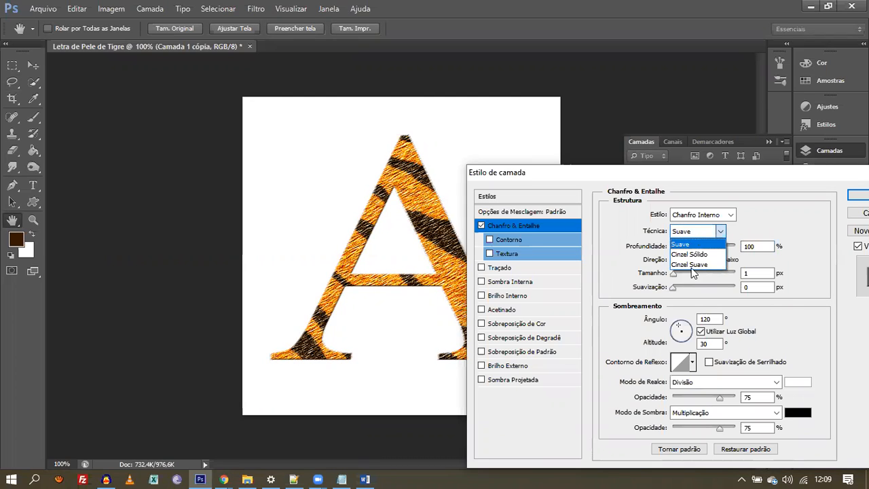
key("Return")
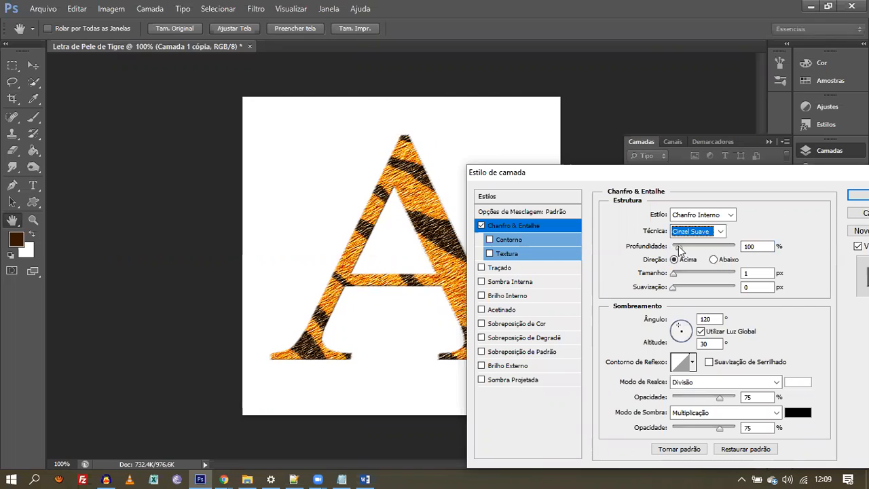
left_click_drag(682, 249, 689, 248)
left_click(687, 249)
left_click(676, 273)
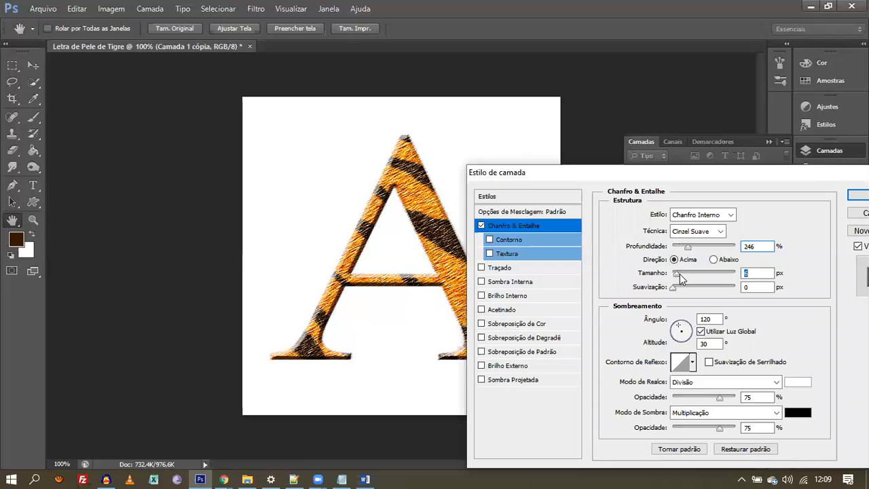
left_click_drag(678, 273, 676, 275)
- Set the bevel's depth to 195% and its softening (Suavização) to 7 px
left_click(692, 245)
left_click_drag(693, 248, 693, 248)
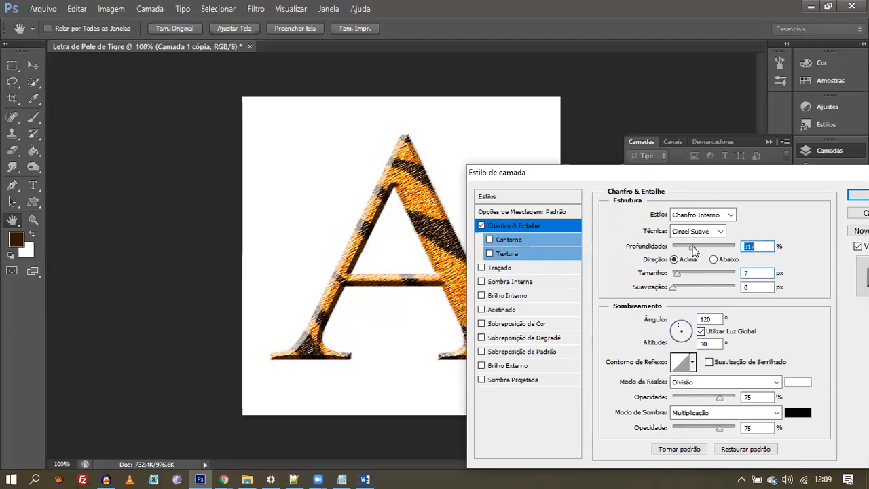
left_click_drag(693, 248, 687, 252)
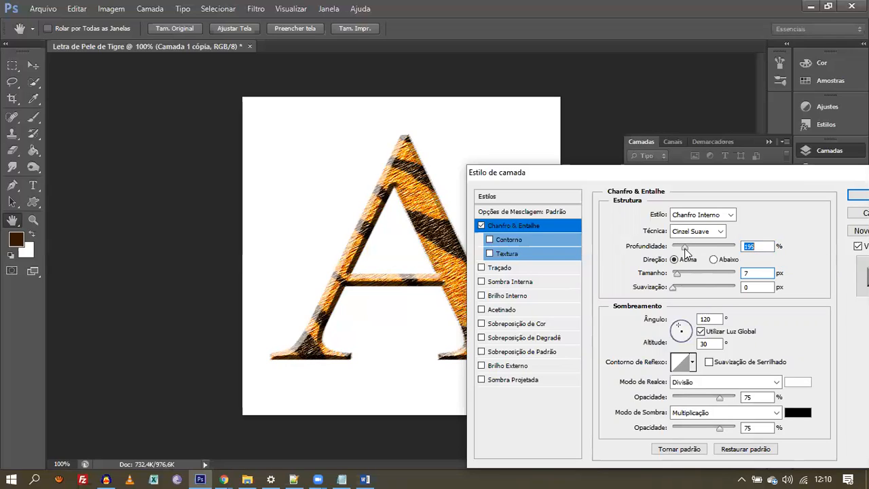
left_click(675, 288)
left_click(699, 287)
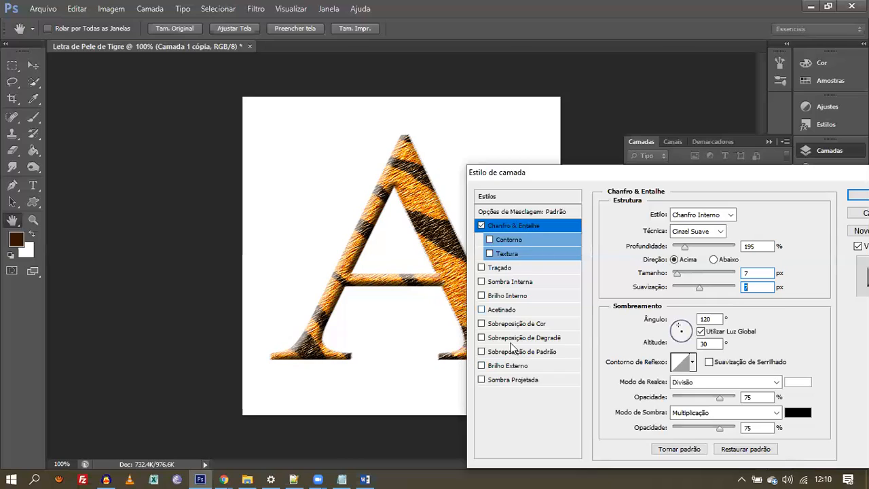
- Add a Sombra Projetada with angle 141° and distance 13 px to the letter, and apply the layer styles
left_click(511, 380)
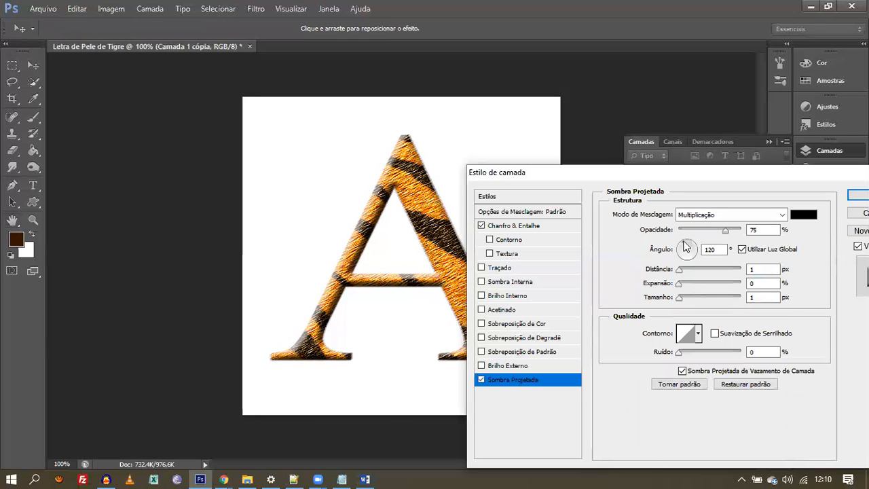
left_click_drag(683, 240, 678, 244)
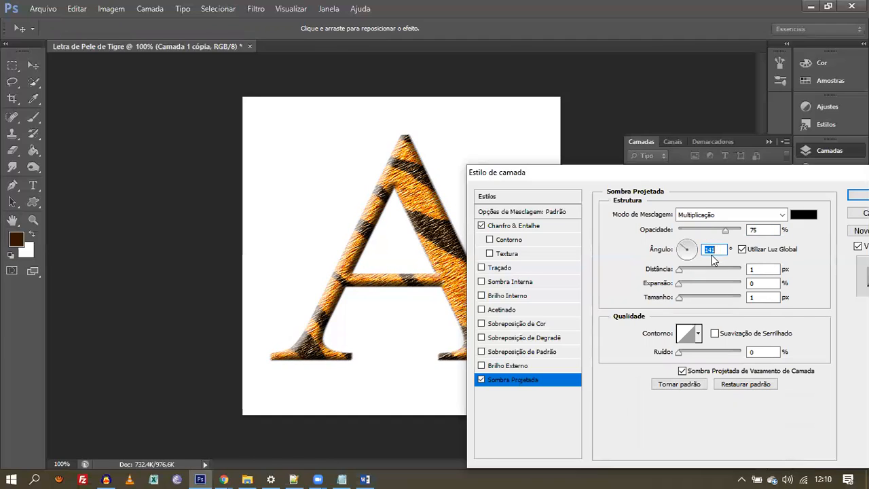
left_click_drag(679, 272, 686, 273)
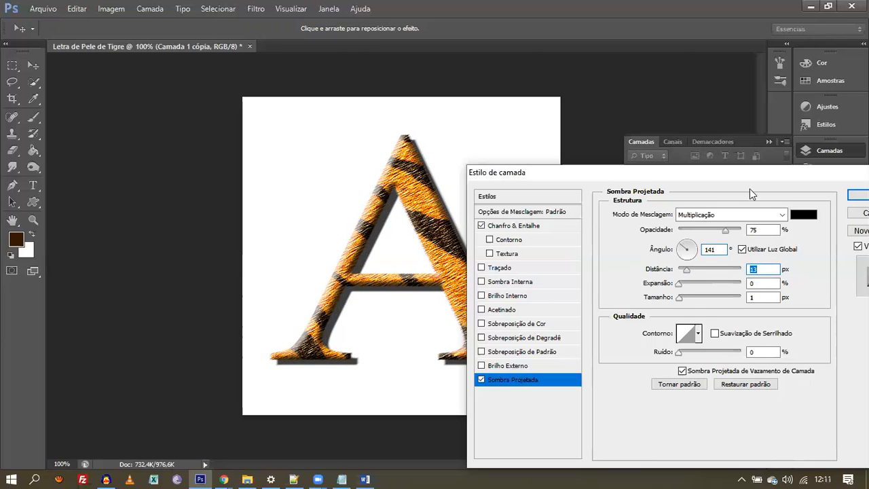
left_click_drag(750, 178, 617, 176)
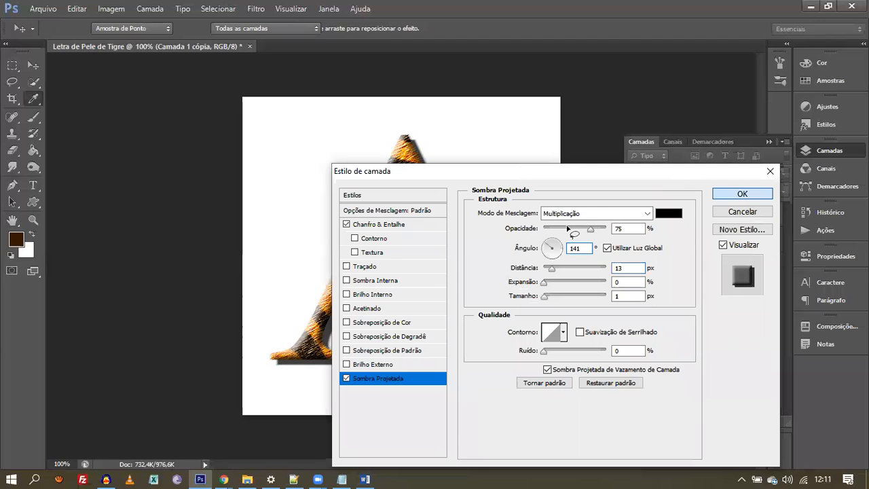
key("Return")
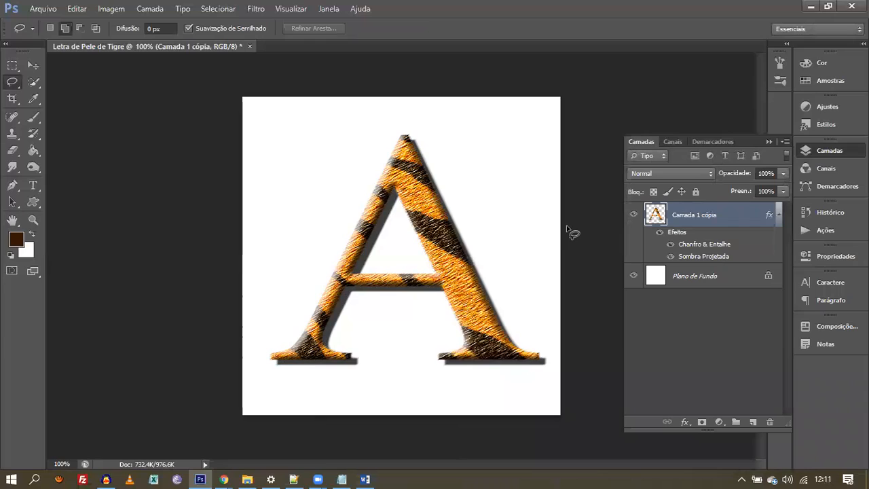